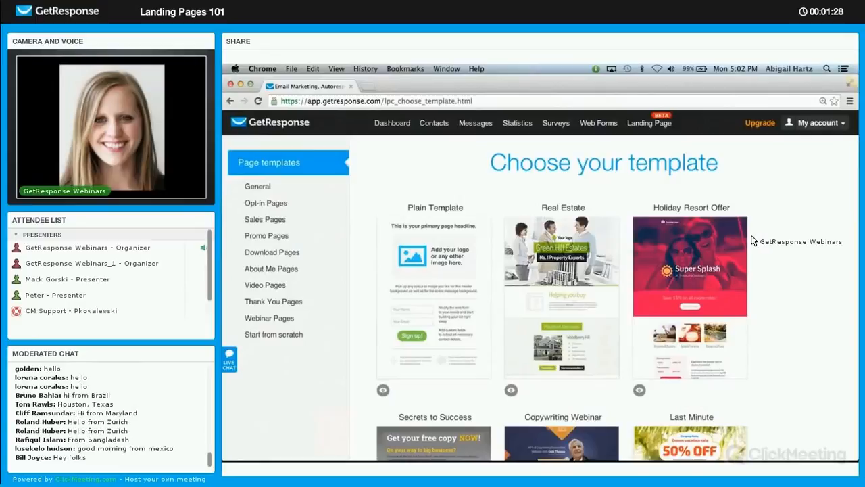
Step: Browse the page templates and start a new landing page from the Weekly Tips template
{"action": "mouse_move", "coordinate": [656, 141]}
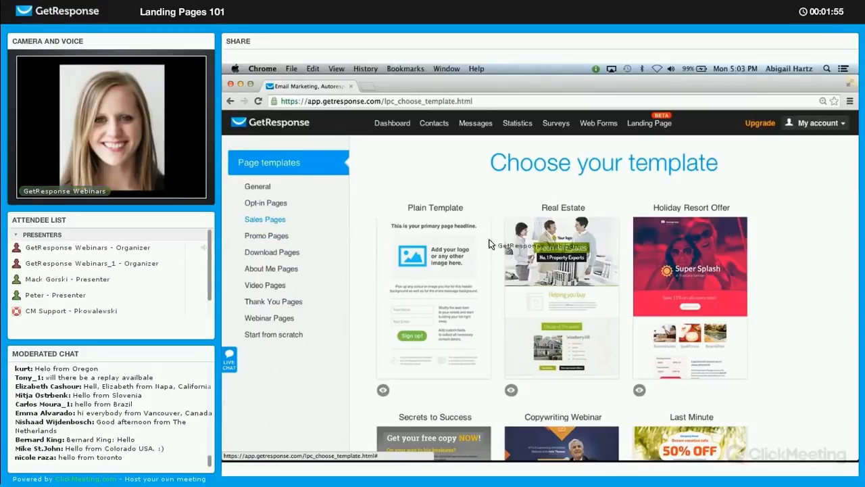
{"action": "scroll", "coordinate": [828, 259], "scroll_direction": "down", "scroll_amount": 2}
{"action": "scroll", "coordinate": [829, 263], "scroll_direction": "down", "scroll_amount": 10}
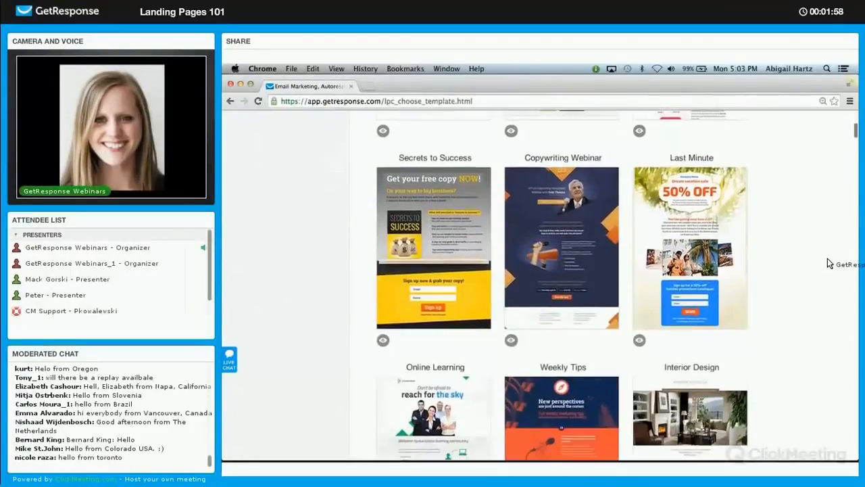
{"action": "scroll", "coordinate": [829, 263], "scroll_direction": "down", "scroll_amount": 9}
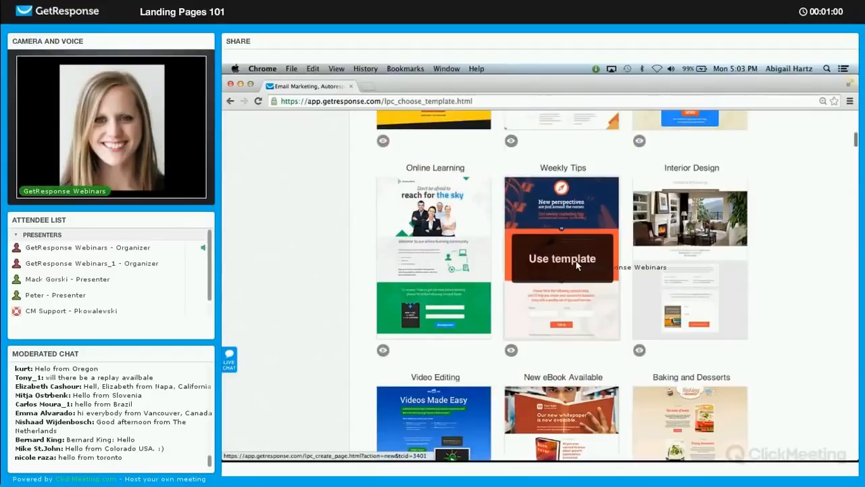
{"action": "left_click", "coordinate": [558, 265]}
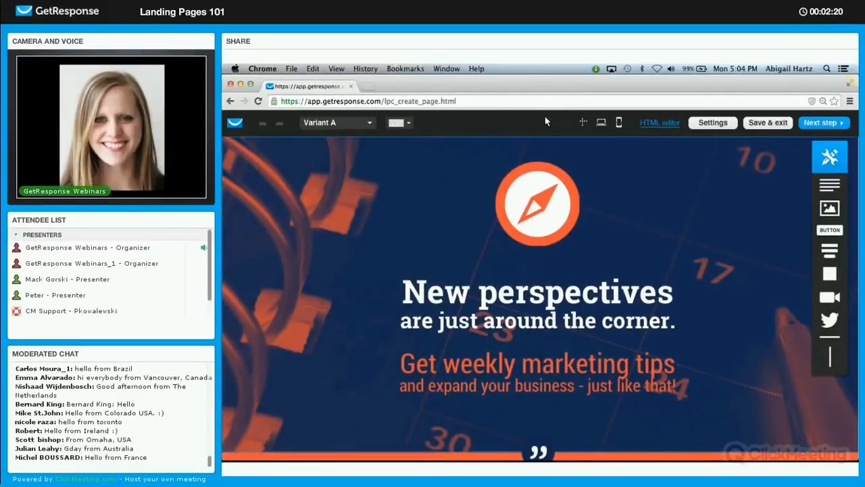
Step: Open the thank-you page and inspect its "Thank you for signing up" and "Congratulations!" text blocks
{"action": "left_click", "coordinate": [367, 123]}
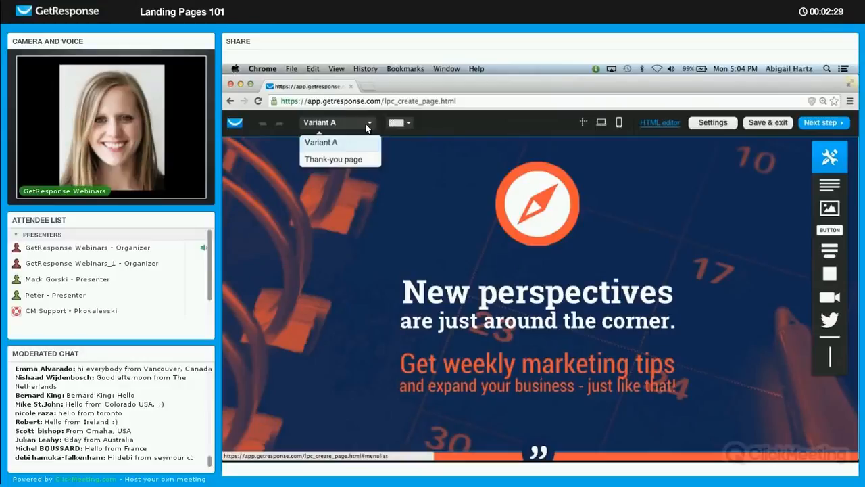
{"action": "left_click", "coordinate": [340, 161]}
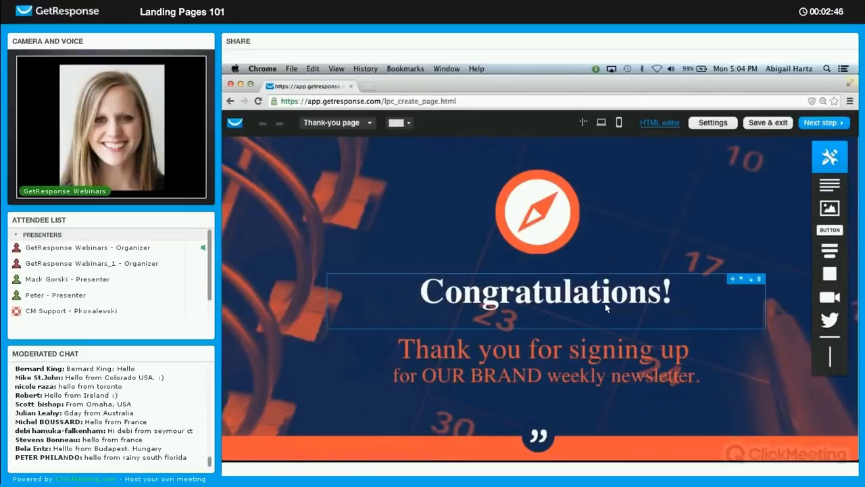
{"action": "left_click", "coordinate": [644, 353]}
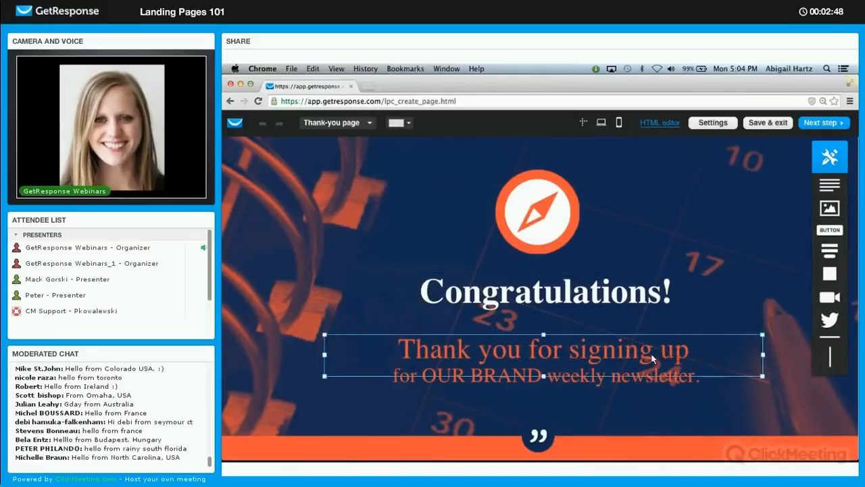
{"action": "left_click", "coordinate": [674, 358]}
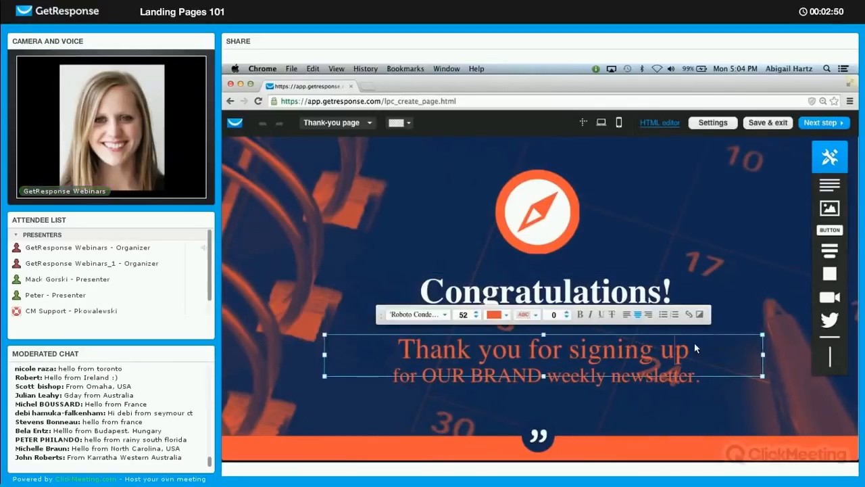
{"action": "left_click", "coordinate": [678, 290]}
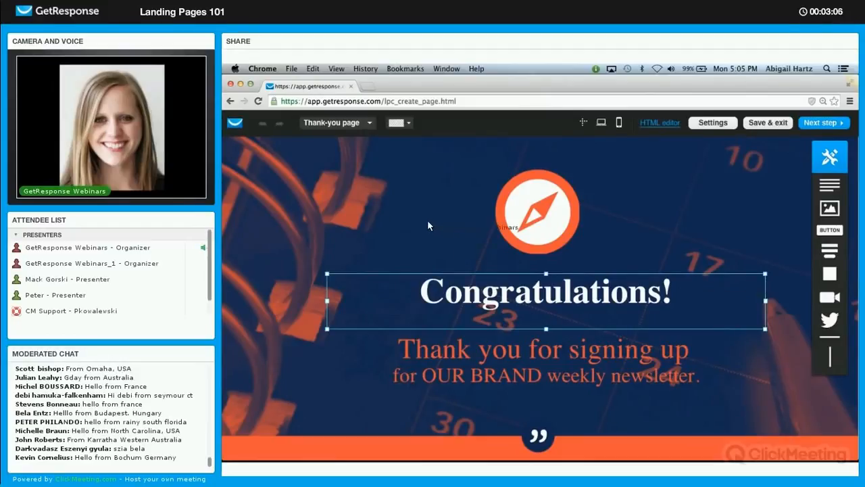
Step: Return from the thank-you page to Variant A of the landing page
{"action": "left_click", "coordinate": [369, 122]}
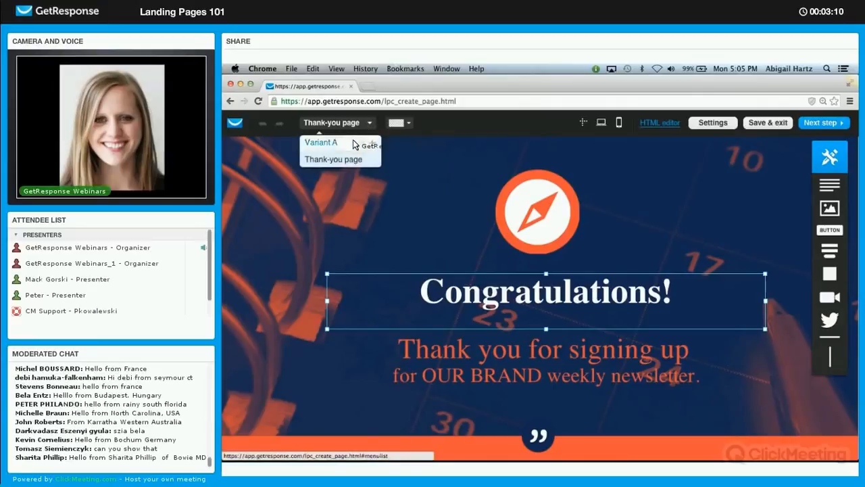
{"action": "left_click", "coordinate": [366, 123]}
{"action": "left_click", "coordinate": [365, 123]}
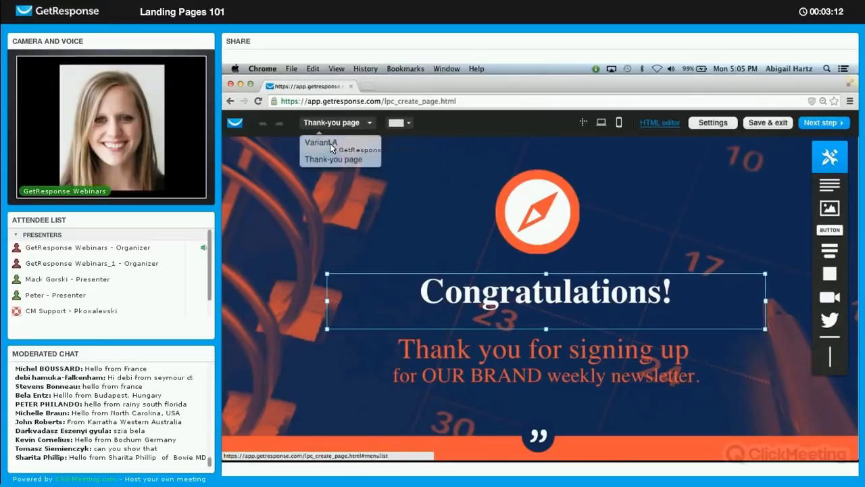
{"action": "left_click", "coordinate": [327, 144]}
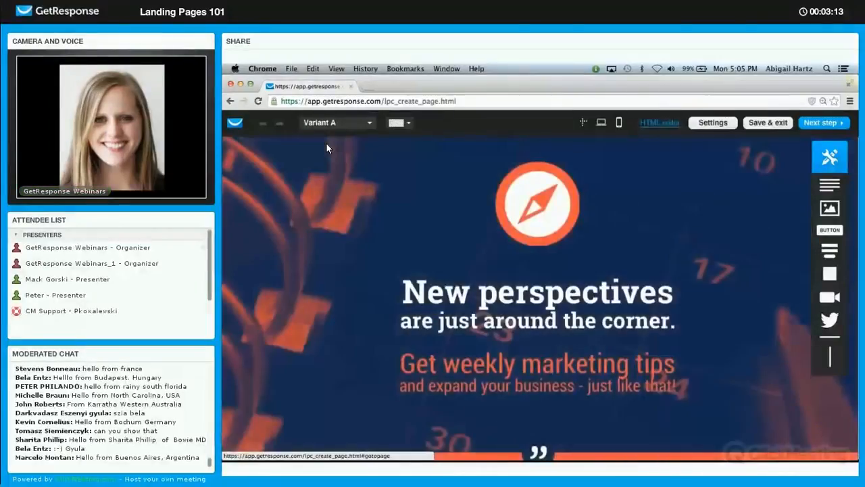
Step: Add Variant B to the landing page and open it in the editor
{"action": "left_click", "coordinate": [369, 124]}
{"action": "left_click", "coordinate": [372, 144]}
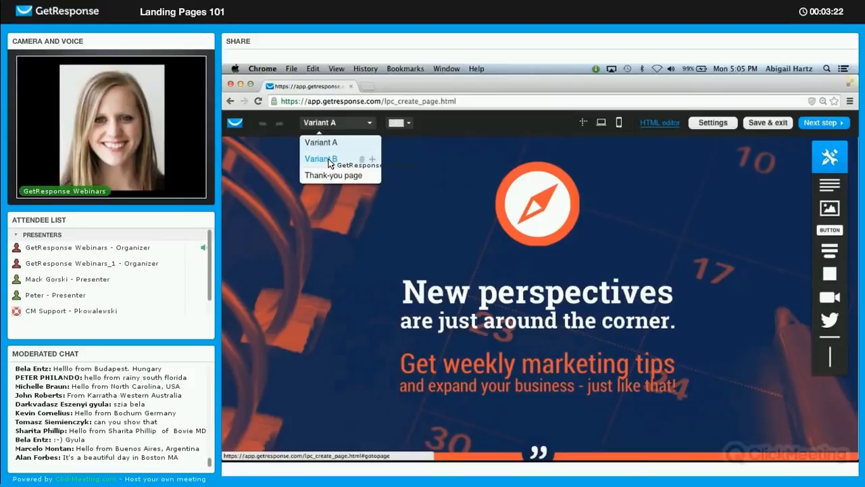
{"action": "left_click", "coordinate": [330, 162]}
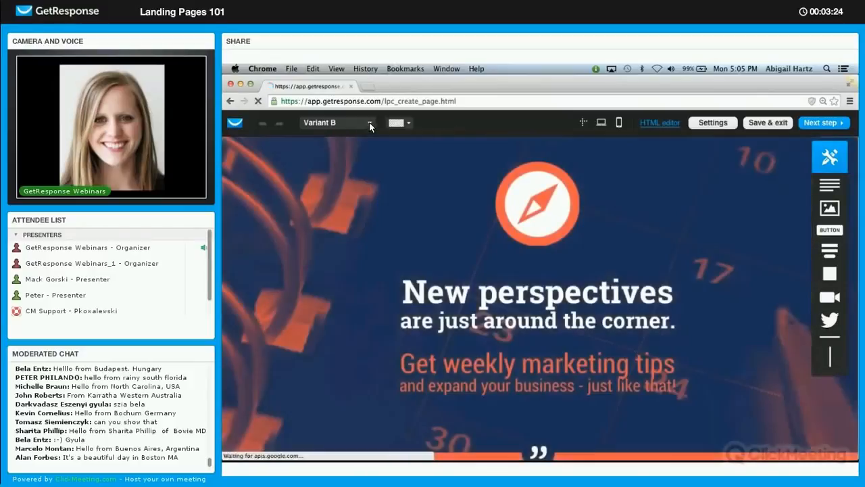
Step: Switch the editor from Variant B back to Variant A
{"action": "left_click", "coordinate": [369, 126]}
{"action": "left_click", "coordinate": [367, 126]}
{"action": "left_click", "coordinate": [367, 127]}
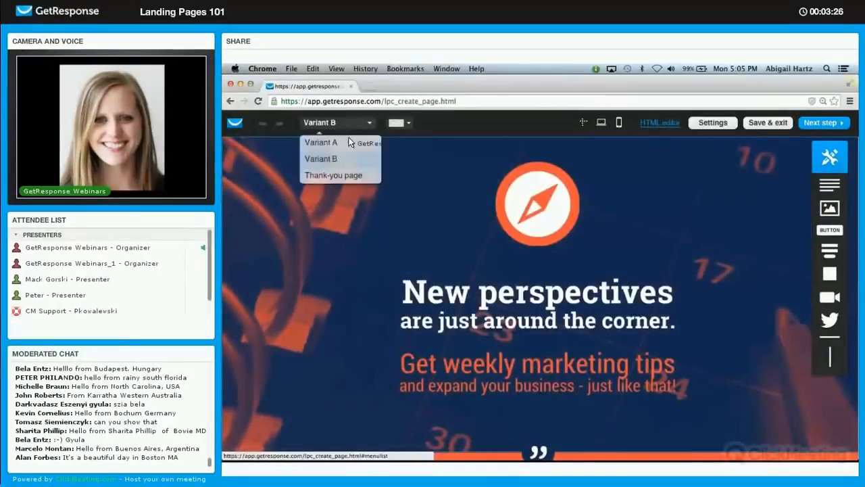
{"action": "left_click", "coordinate": [335, 144]}
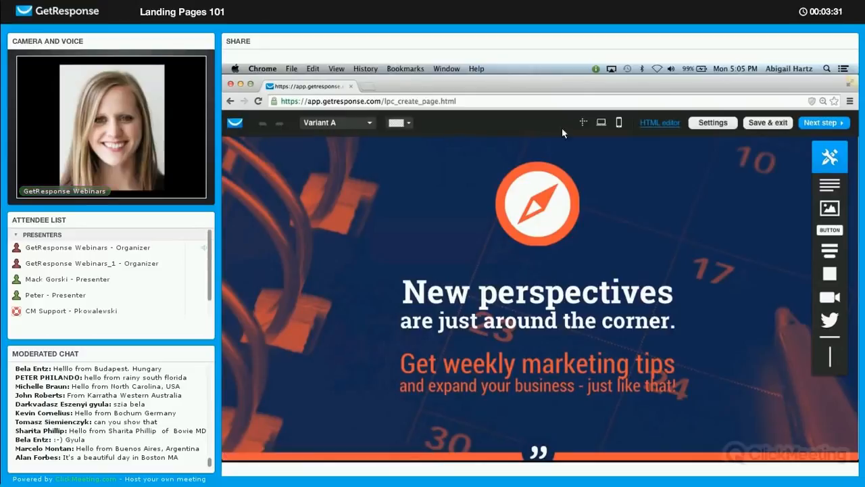
Step: Show the gridlines and shift the round compass logo slightly down and to the left
{"action": "left_click", "coordinate": [582, 122]}
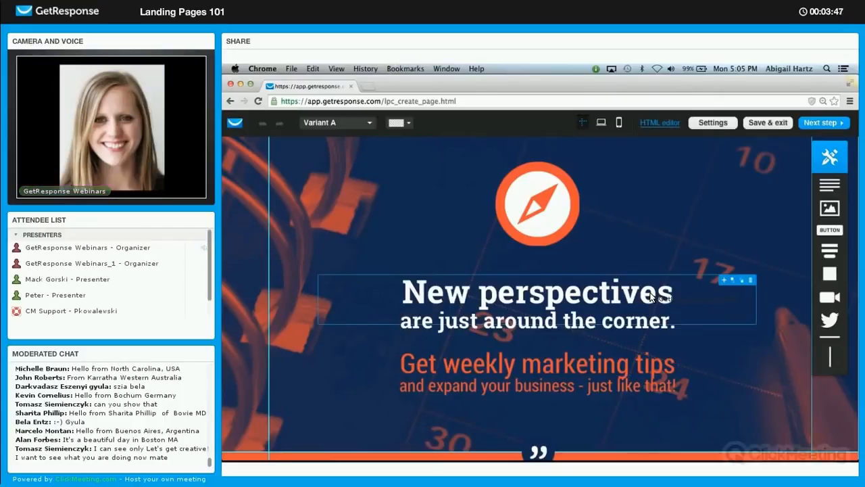
{"action": "left_click", "coordinate": [584, 122]}
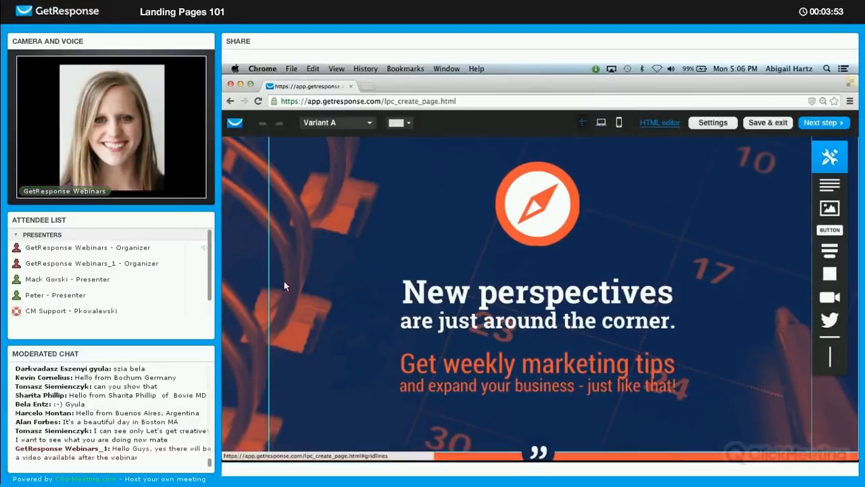
{"action": "left_click", "coordinate": [561, 203]}
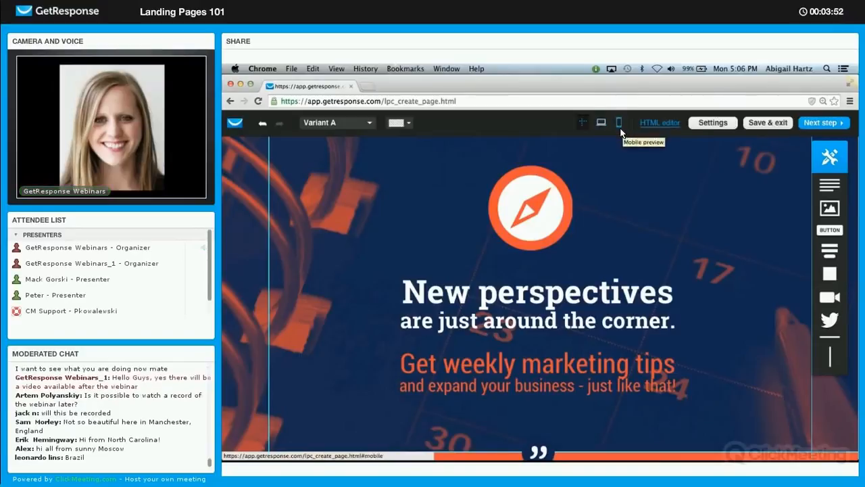
Step: Show the mobile preview beside the page and look through the header and microphone sections
{"action": "left_click", "coordinate": [620, 128]}
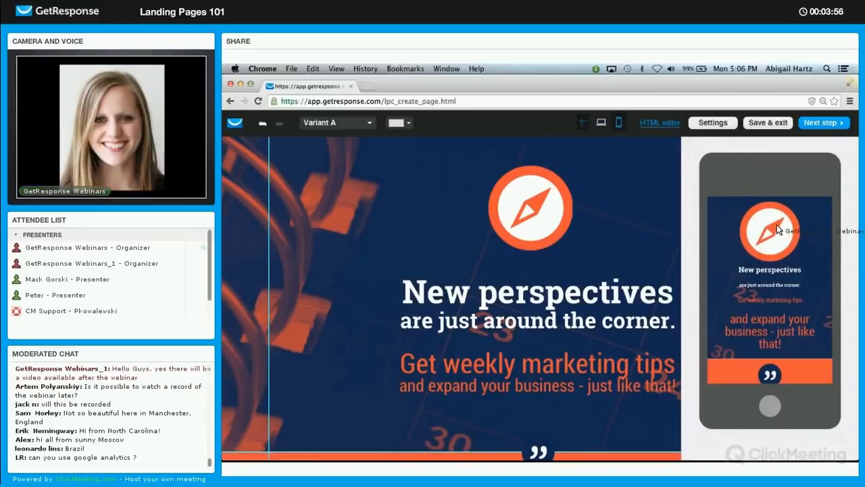
{"action": "scroll", "coordinate": [820, 250], "scroll_direction": "down", "scroll_amount": 3}
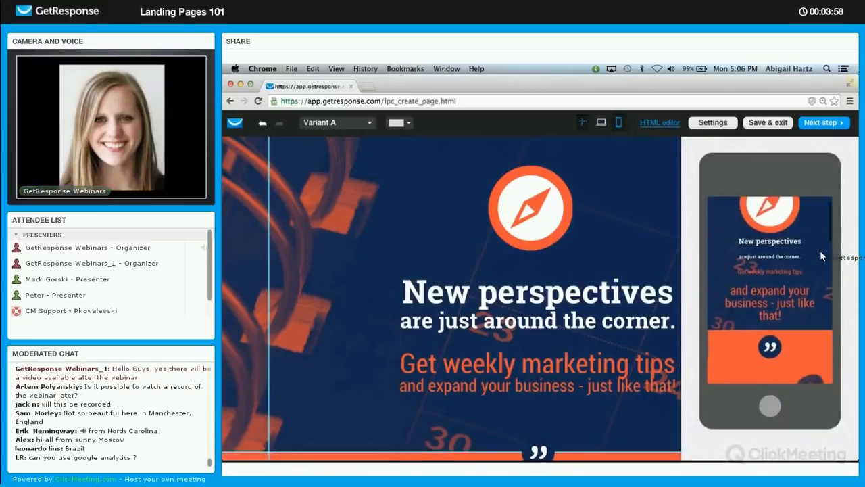
{"action": "scroll", "coordinate": [820, 250], "scroll_direction": "down", "scroll_amount": 5}
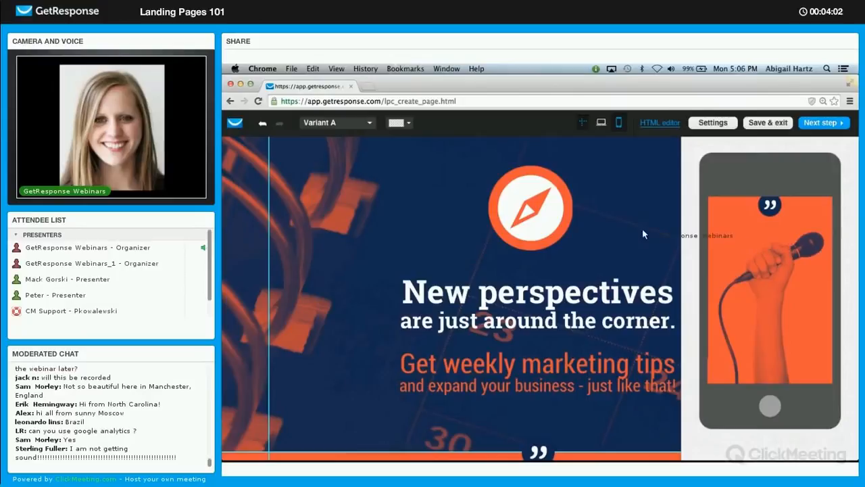
Step: Change the contact form's Sign Up button to a solid green background
{"action": "scroll", "coordinate": [407, 248], "scroll_direction": "down", "scroll_amount": 5}
{"action": "scroll", "coordinate": [407, 250], "scroll_direction": "down", "scroll_amount": 7}
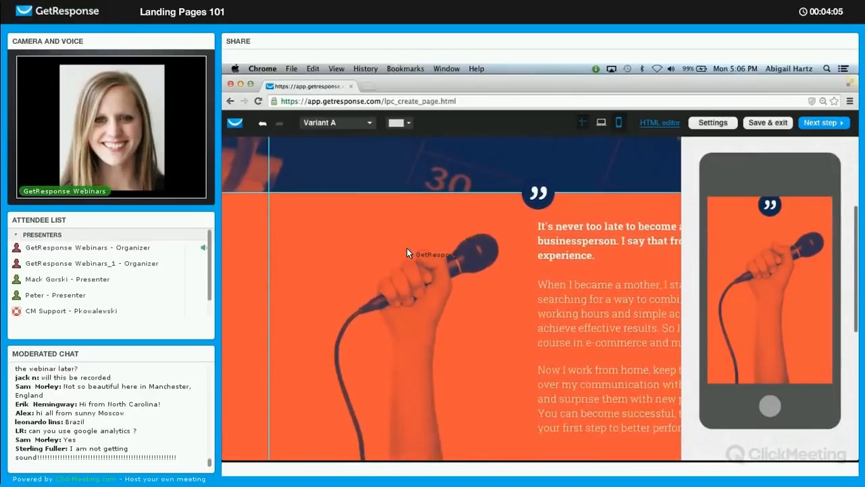
{"action": "scroll", "coordinate": [407, 249], "scroll_direction": "down", "scroll_amount": 4}
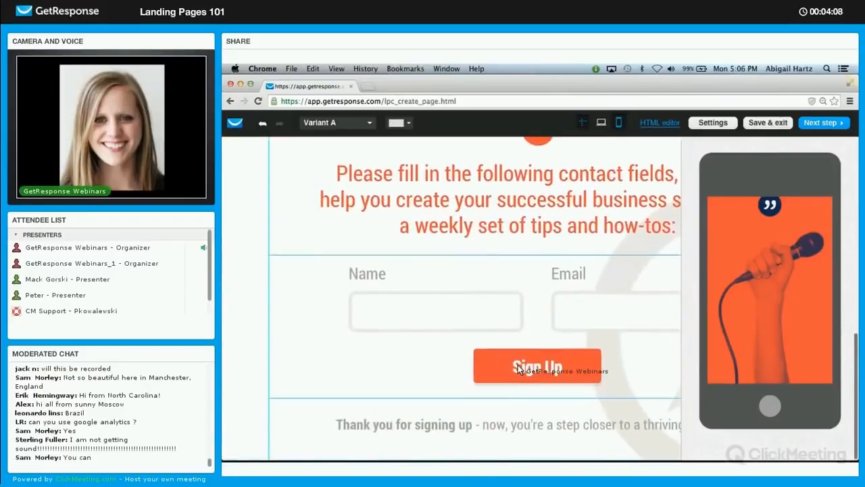
{"action": "left_click", "coordinate": [588, 367]}
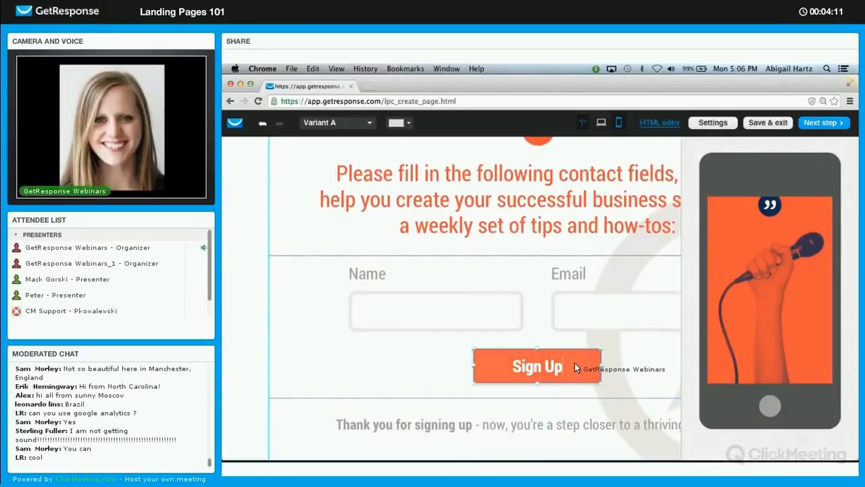
{"action": "left_click", "coordinate": [575, 363]}
{"action": "left_click", "coordinate": [669, 329]}
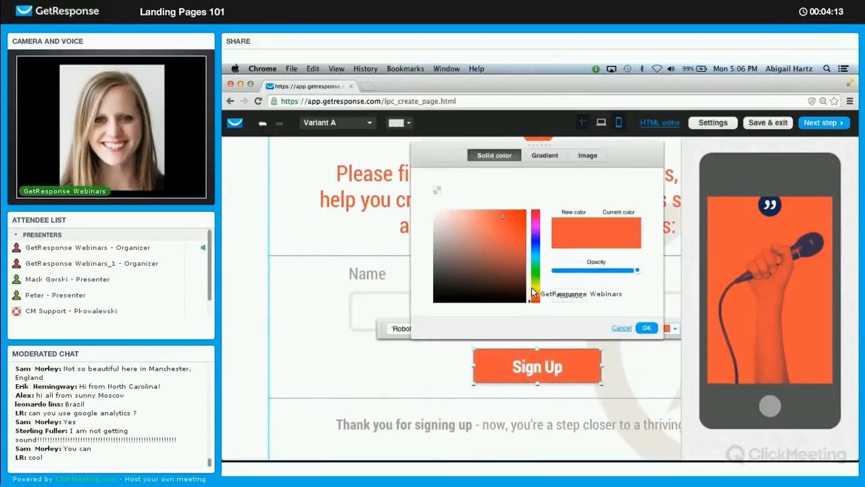
{"action": "left_click", "coordinate": [534, 302]}
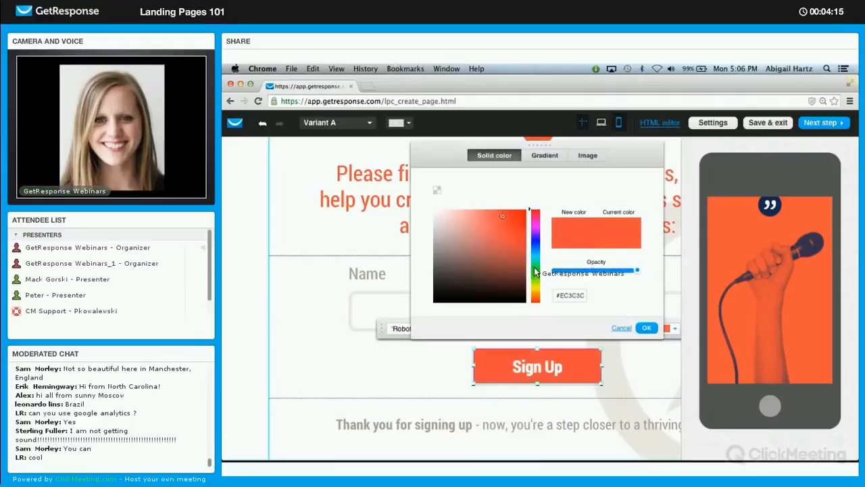
{"action": "left_click", "coordinate": [535, 273]}
{"action": "left_click", "coordinate": [647, 329]}
{"action": "left_click", "coordinate": [254, 357]}
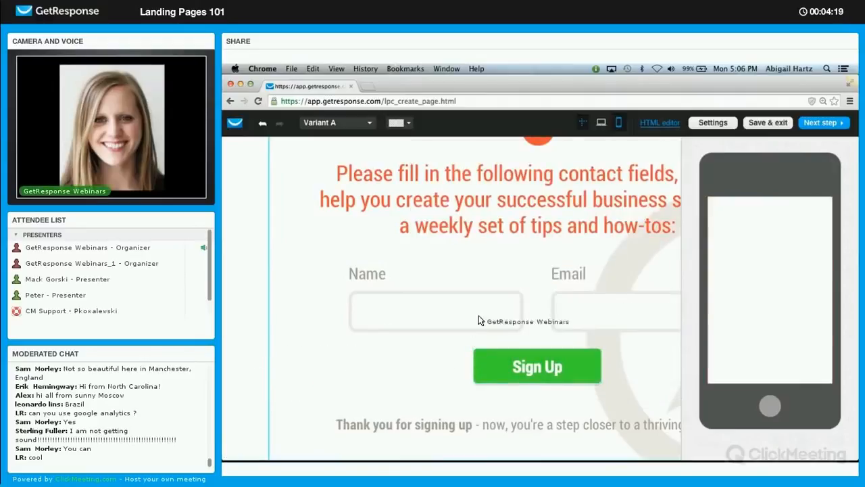
Step: Check the text, contact form and Sign Up button in the mobile preview, and close the preview
{"action": "scroll", "coordinate": [793, 262], "scroll_direction": "down", "scroll_amount": 10}
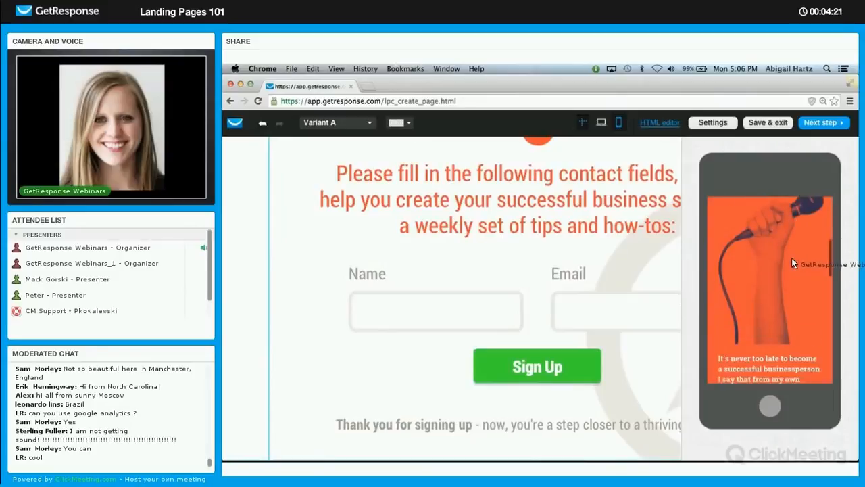
{"action": "scroll", "coordinate": [793, 262], "scroll_direction": "down", "scroll_amount": 5}
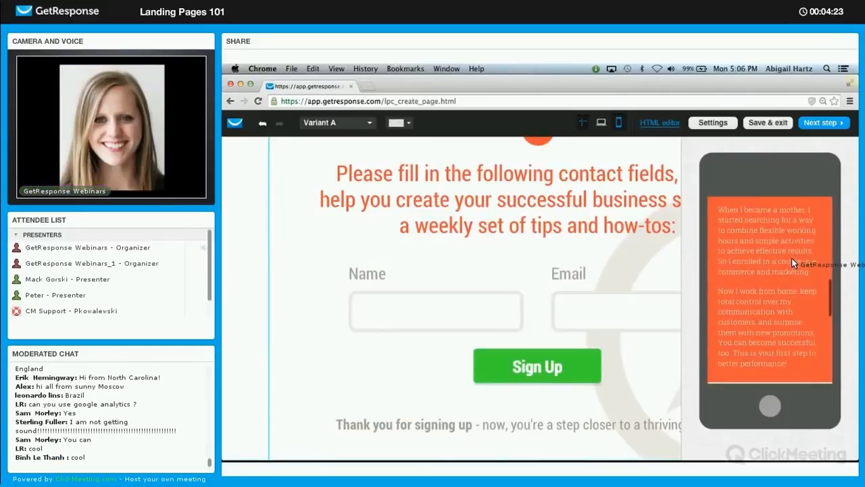
{"action": "scroll", "coordinate": [785, 332], "scroll_direction": "down", "scroll_amount": 5}
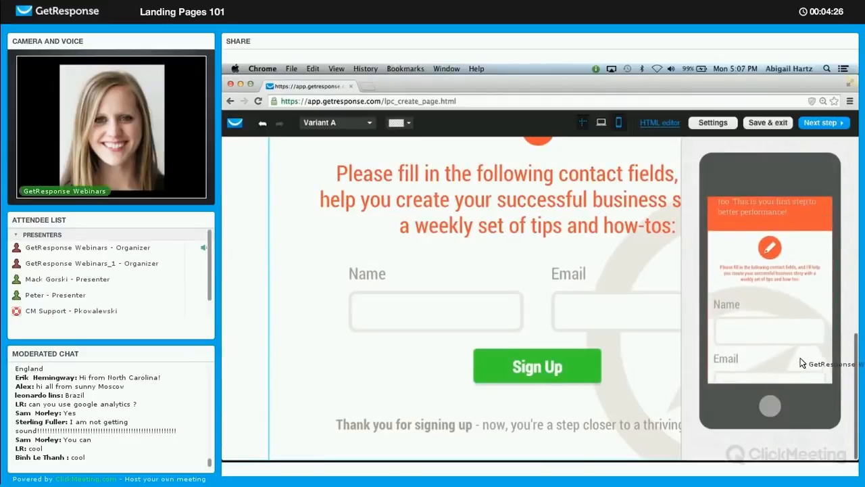
{"action": "scroll", "coordinate": [801, 358], "scroll_direction": "down", "scroll_amount": 5}
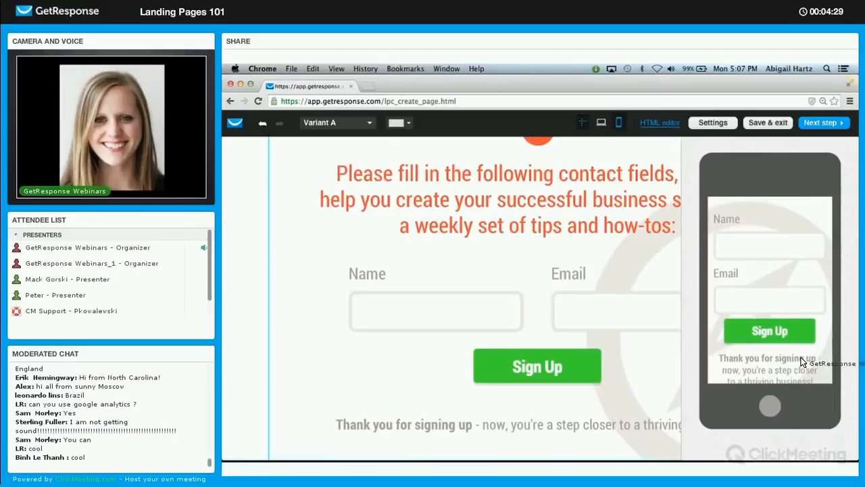
{"action": "scroll", "coordinate": [794, 257], "scroll_direction": "up", "scroll_amount": 2}
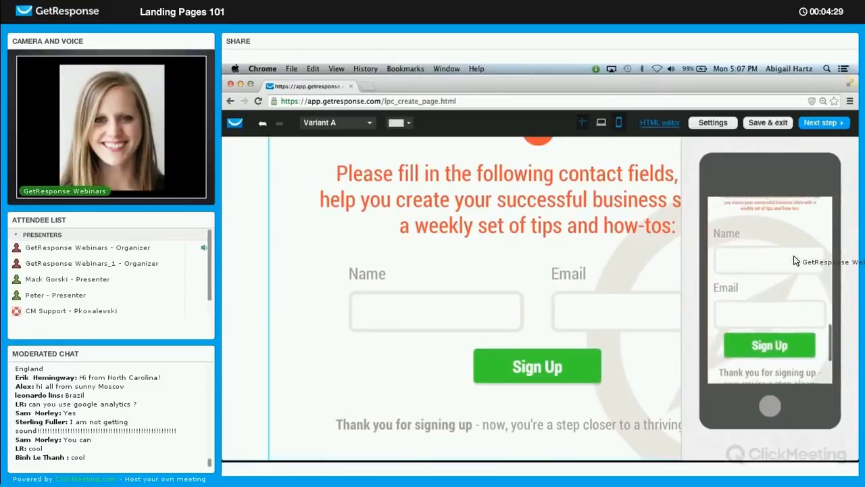
{"action": "scroll", "coordinate": [793, 255], "scroll_direction": "up", "scroll_amount": 5}
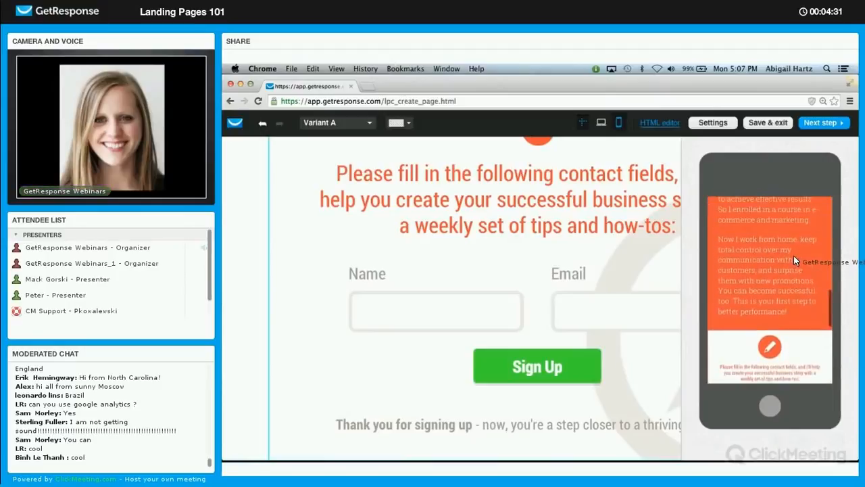
{"action": "left_click", "coordinate": [618, 123]}
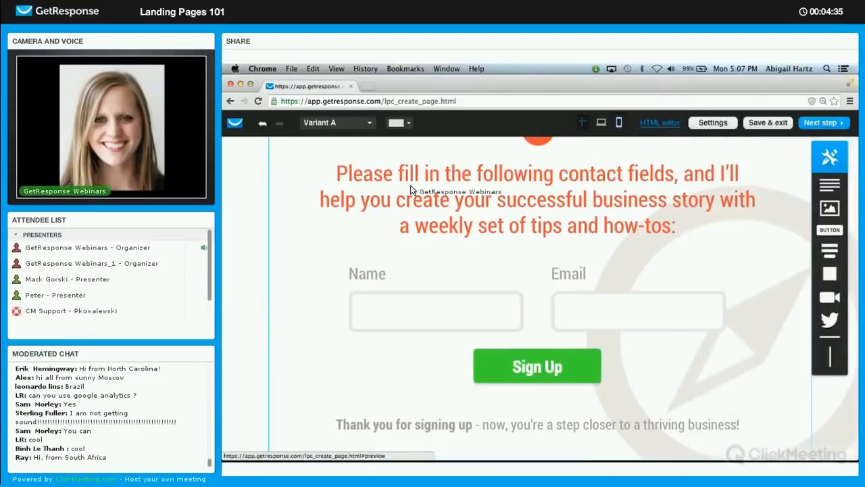
Step: Open the landing page settings, look over the SEO title, description, favicon and Facebook image options, and close them unchanged
{"action": "scroll", "coordinate": [246, 260], "scroll_direction": "up", "scroll_amount": 3}
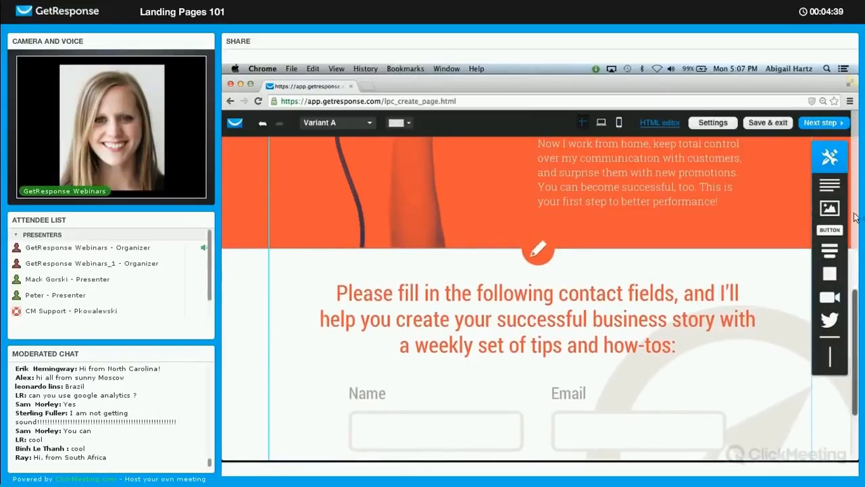
{"action": "scroll", "coordinate": [857, 382], "scroll_direction": "up", "scroll_amount": 3}
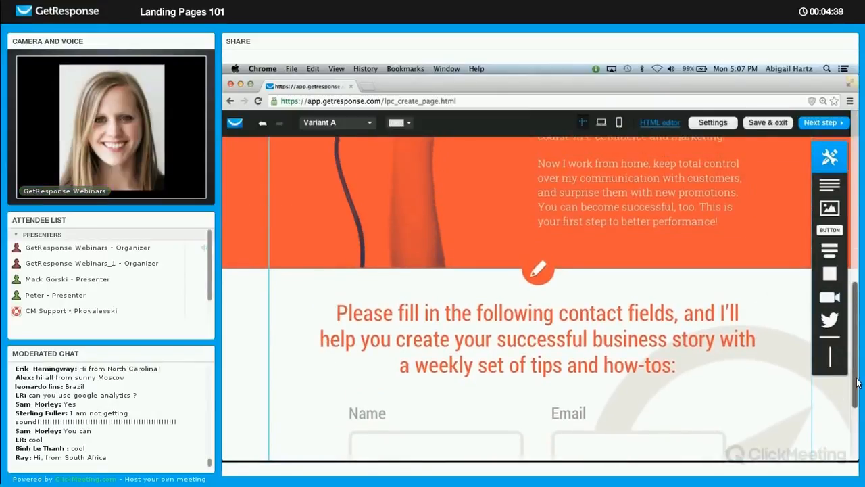
{"action": "scroll", "coordinate": [857, 383], "scroll_direction": "up", "scroll_amount": 10}
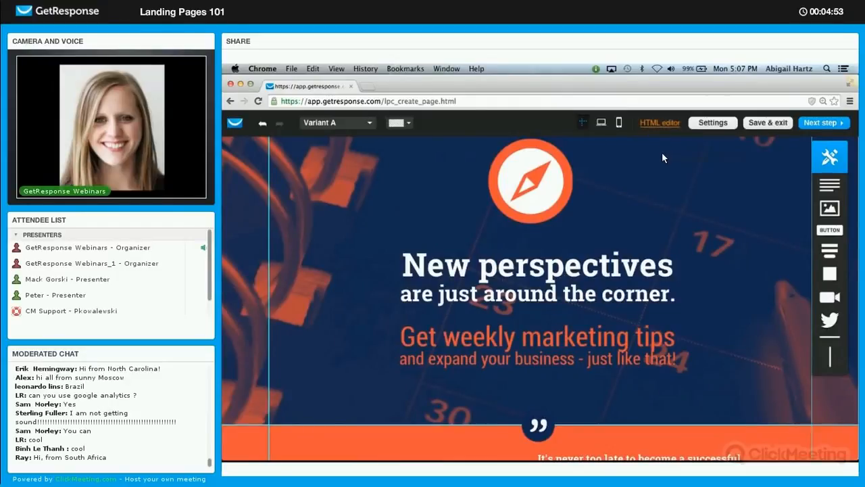
{"action": "left_click", "coordinate": [718, 123]}
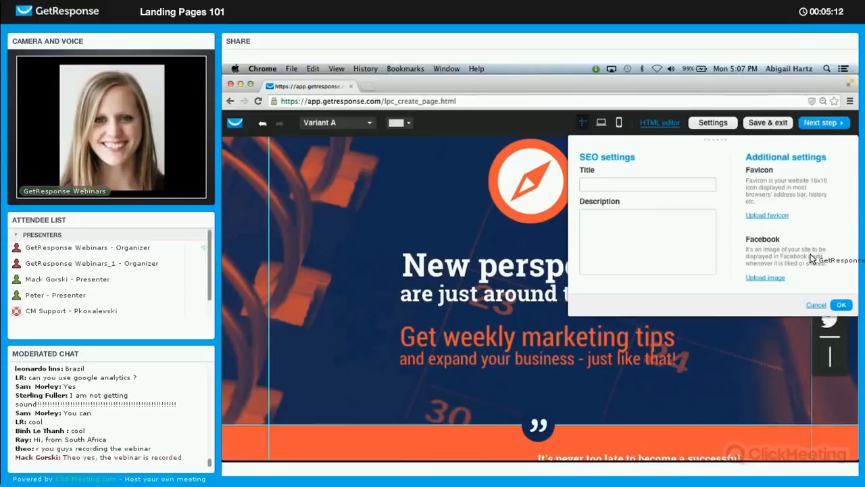
{"action": "left_click", "coordinate": [726, 127]}
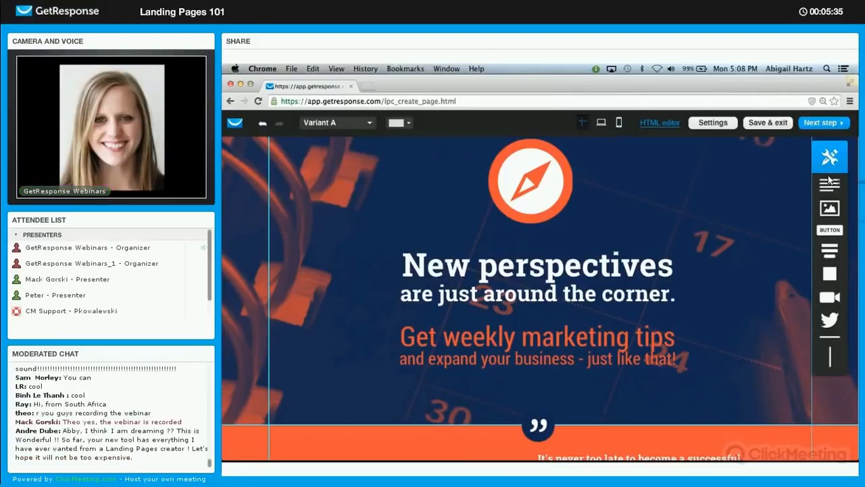
Step: Shift the floating tool palette slightly down and examine its video and social media elements
{"action": "left_click_drag", "start_coordinate": [822, 158], "coordinate": [843, 159]}
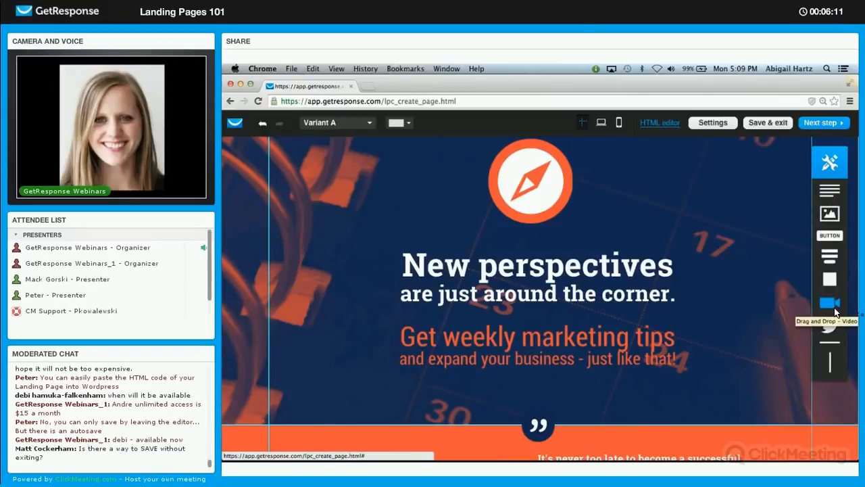
{"action": "mouse_move", "coordinate": [833, 329]}
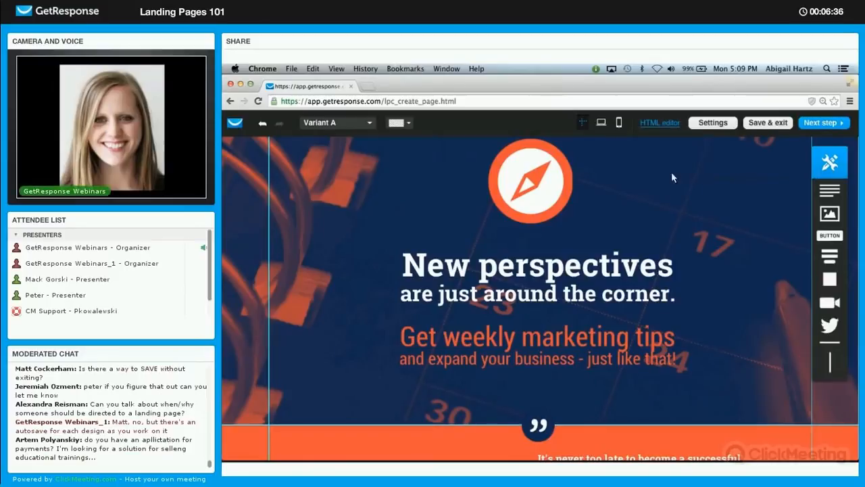
Step: Open the image gallery from the round compass logo, look through the iStock images, and close it without choosing a replacement
{"action": "scroll", "coordinate": [406, 181], "scroll_direction": "up", "scroll_amount": 1}
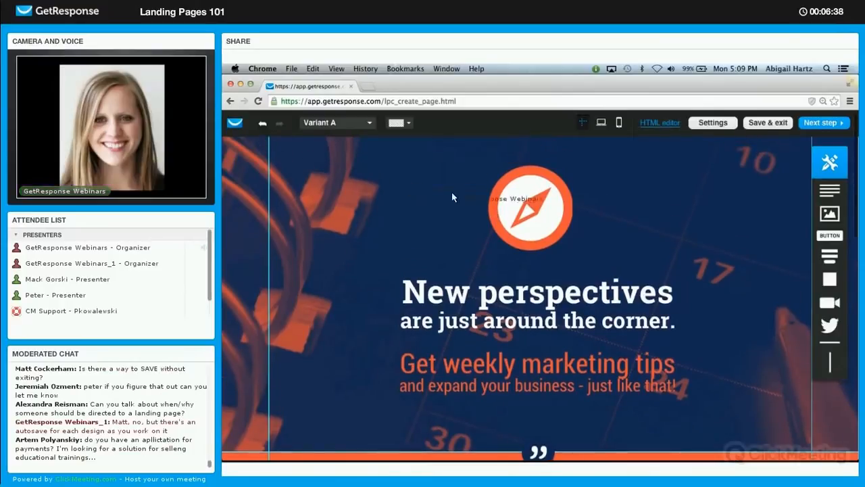
{"action": "mouse_move", "coordinate": [535, 219]}
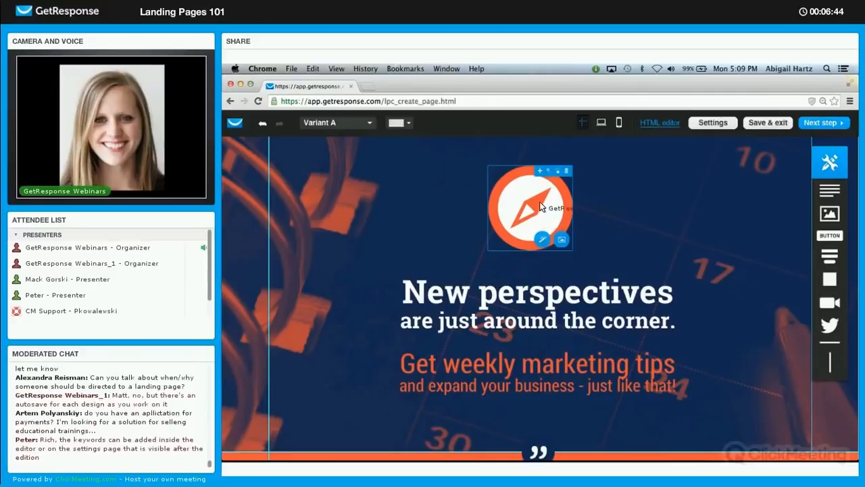
{"action": "left_click", "coordinate": [537, 200]}
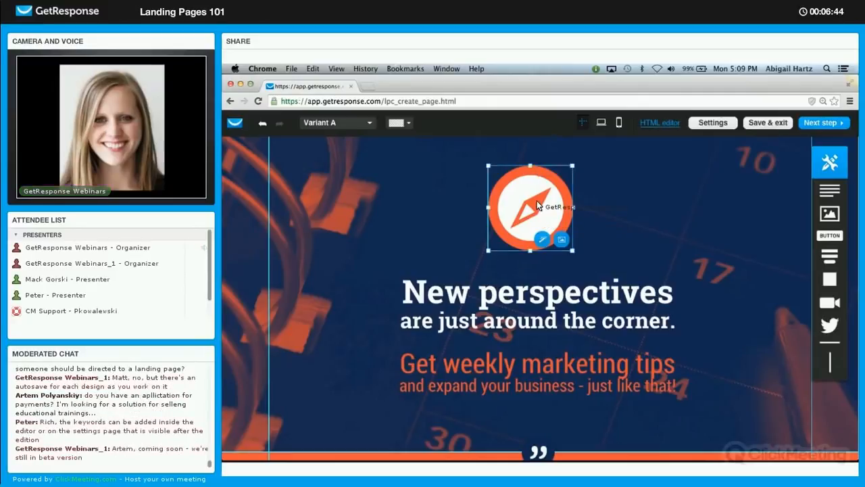
{"action": "left_click", "coordinate": [563, 239]}
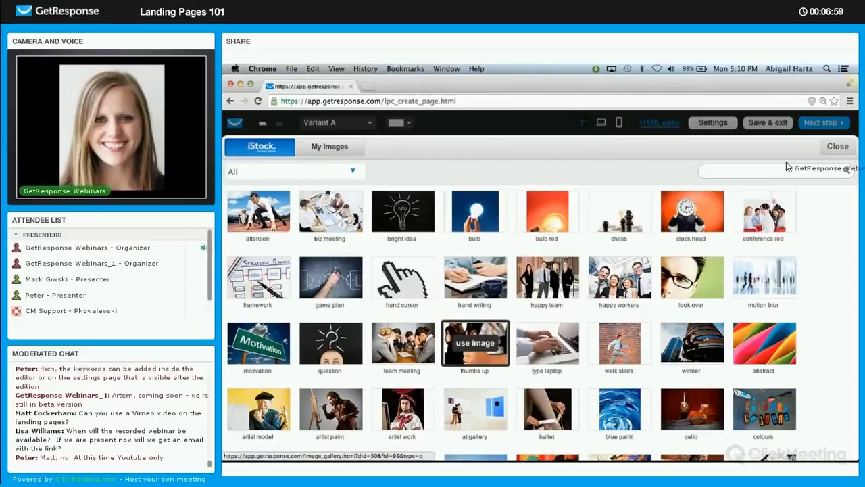
{"action": "left_click", "coordinate": [830, 150]}
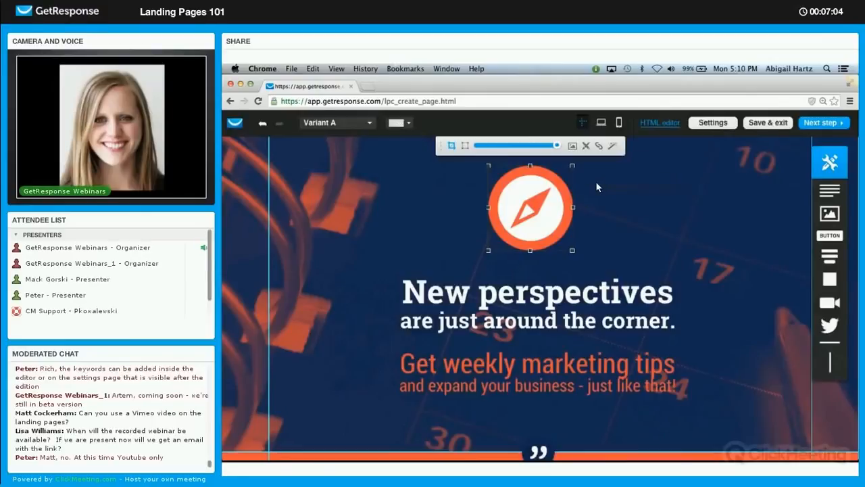
Step: Extend the compass logo's frame slightly beyond its upper-right corner and nudge the logo a little up and to the left
{"action": "left_click_drag", "start_coordinate": [572, 166], "coordinate": [559, 137]}
{"action": "left_click", "coordinate": [577, 166]}
{"action": "mouse_move", "coordinate": [521, 188]}
{"action": "left_mouse_down"}
{"action": "mouse_move", "coordinate": [539, 194]}
{"action": "mouse_move", "coordinate": [530, 174]}
{"action": "left_mouse_up"}
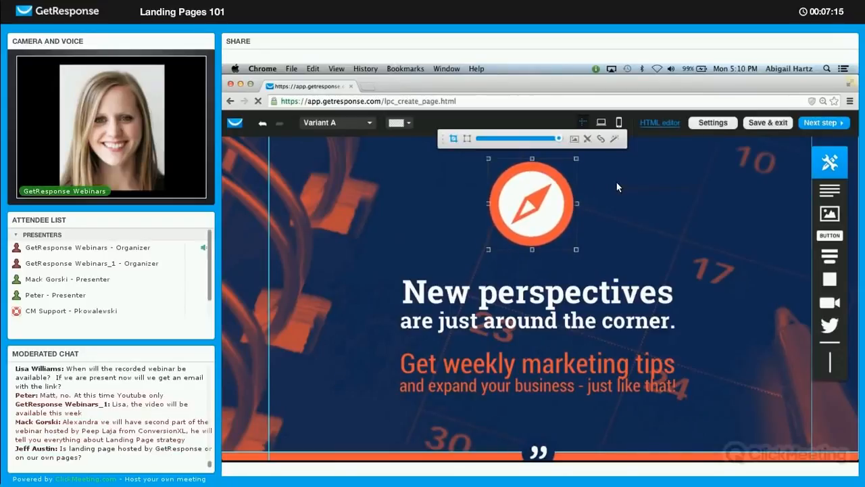
{"action": "left_click", "coordinate": [626, 212]}
{"action": "mouse_move", "coordinate": [571, 202]}
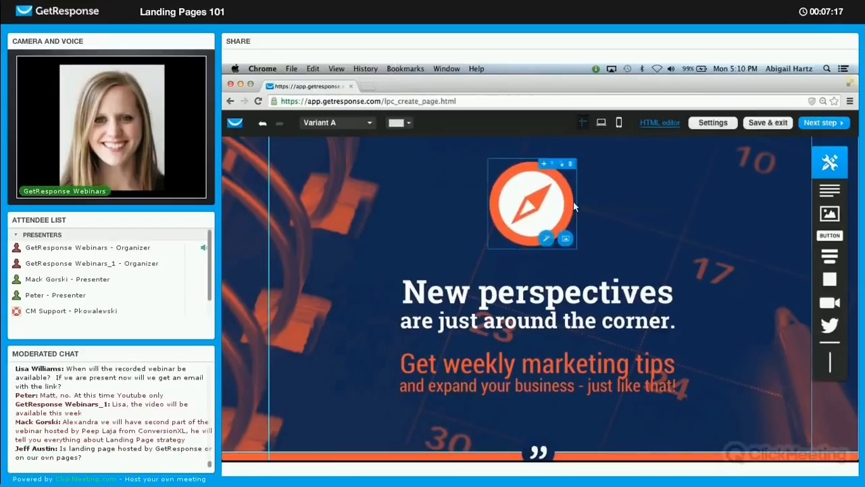
{"action": "mouse_move", "coordinate": [532, 203]}
{"action": "left_mouse_down"}
{"action": "mouse_move", "coordinate": [615, 197]}
{"action": "mouse_move", "coordinate": [542, 229]}
{"action": "mouse_move", "coordinate": [497, 200]}
{"action": "mouse_move", "coordinate": [554, 204]}
{"action": "mouse_move", "coordinate": [536, 202]}
{"action": "left_mouse_up"}
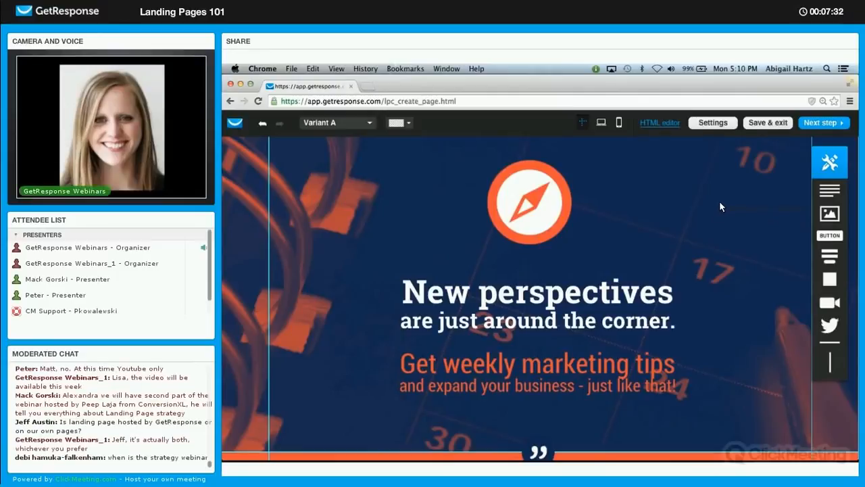
Step: Open the "New perspectives" heading for text editing, and delete and retype its final "s"
{"action": "scroll", "coordinate": [719, 201], "scroll_direction": "down", "scroll_amount": 3}
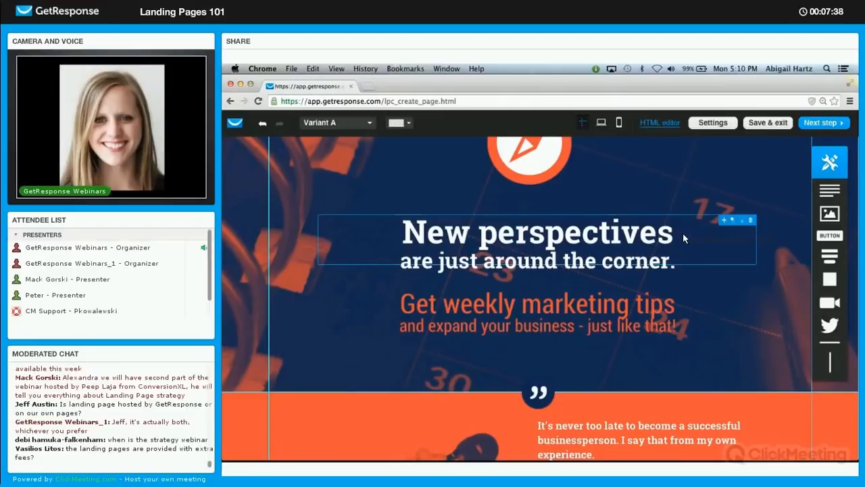
{"action": "double_click", "coordinate": [685, 237]}
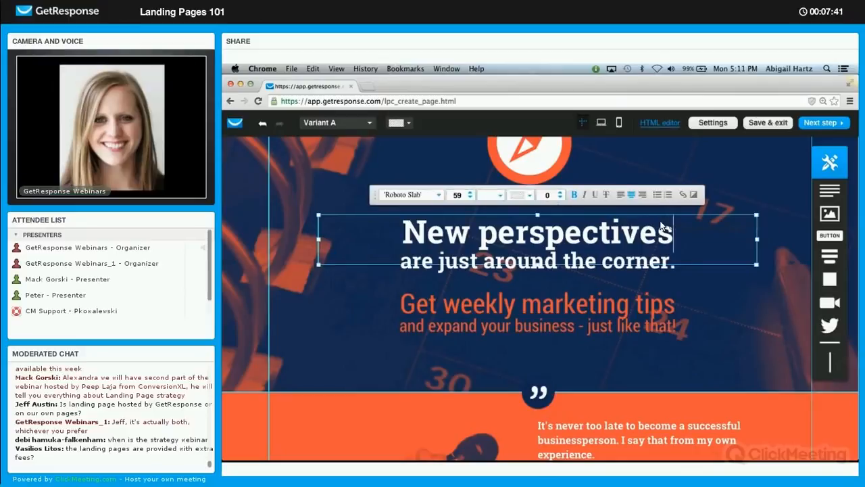
{"action": "key", "text": "BackSpace"}
{"action": "type", "text": "s"}
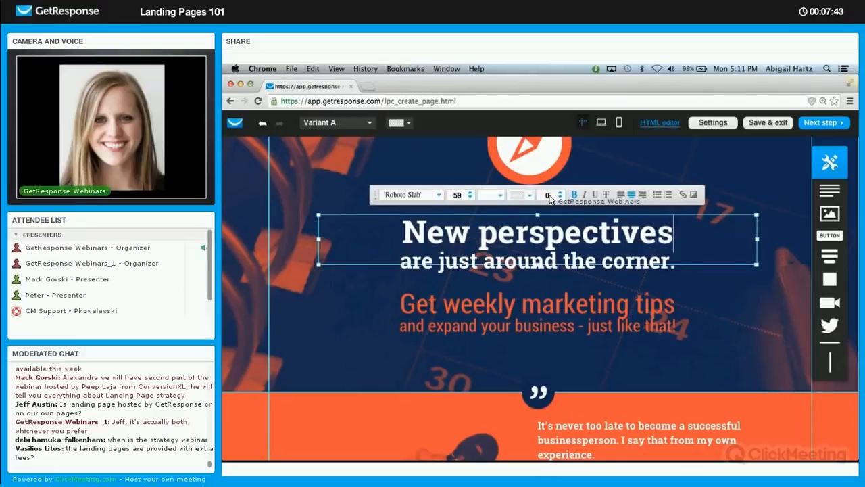
Step: Look through the heading's font list and colour picker, and cancel without changing either
{"action": "left_click", "coordinate": [433, 195]}
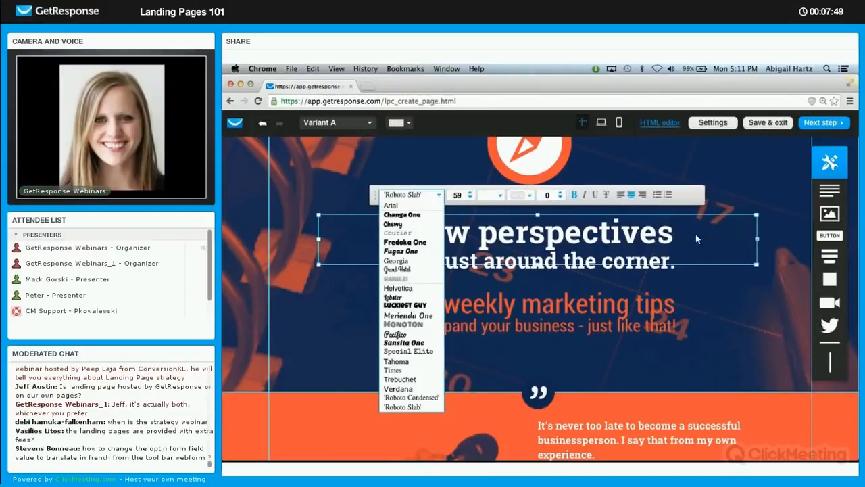
{"action": "left_click", "coordinate": [530, 196]}
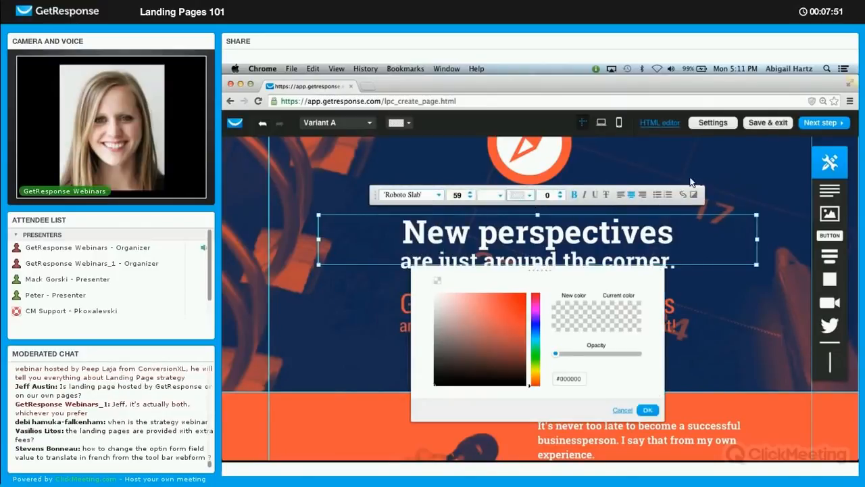
{"action": "left_click", "coordinate": [730, 185]}
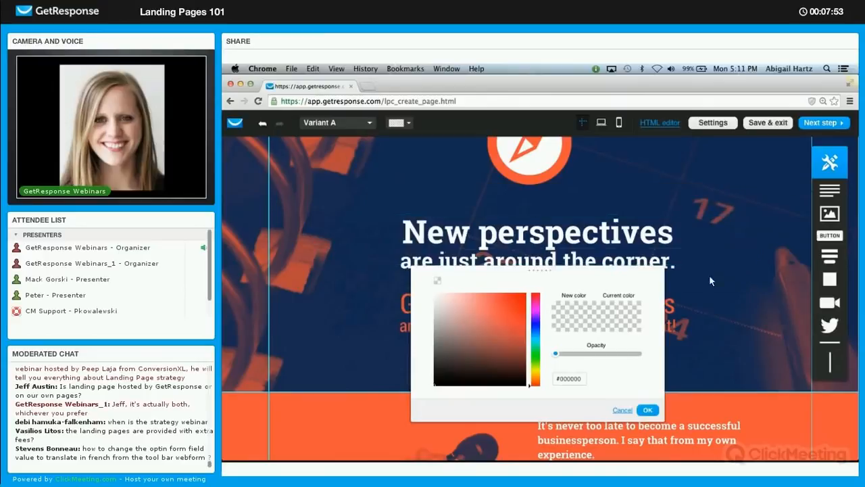
{"action": "left_click", "coordinate": [628, 408]}
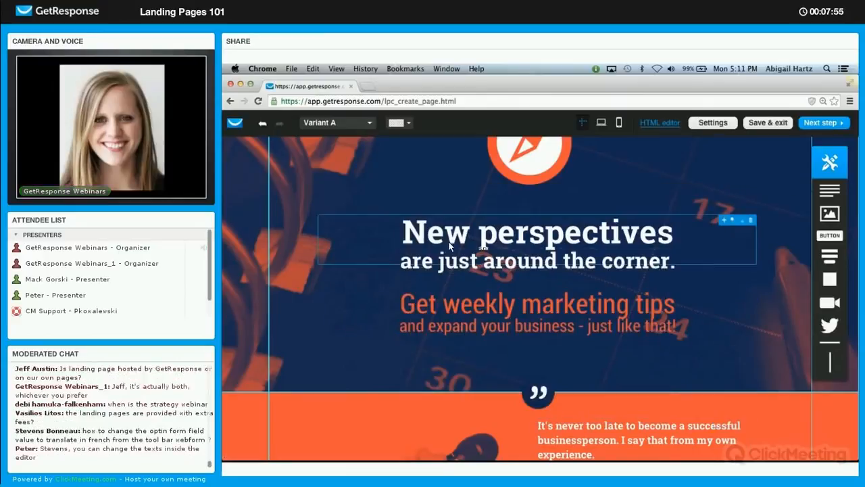
Step: Open the header section's background settings, look through the Image, Solid color and Gradient options, and cancel
{"action": "scroll", "coordinate": [449, 241], "scroll_direction": "up", "scroll_amount": 3}
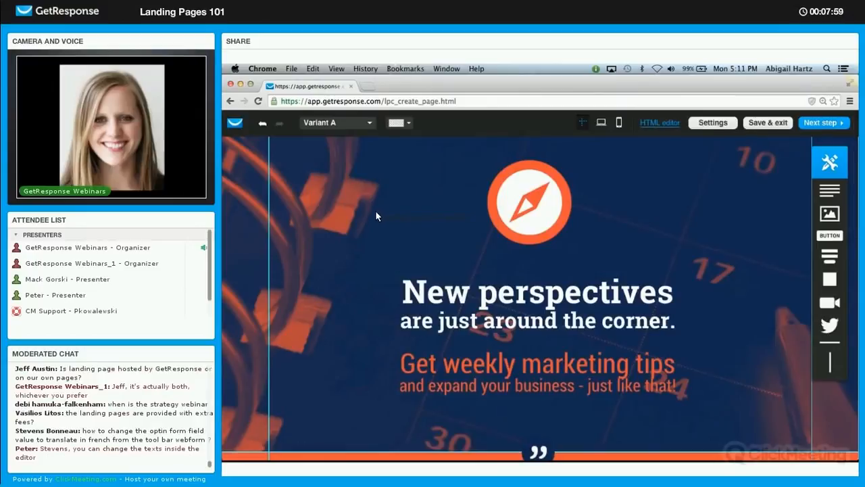
{"action": "left_click", "coordinate": [362, 216]}
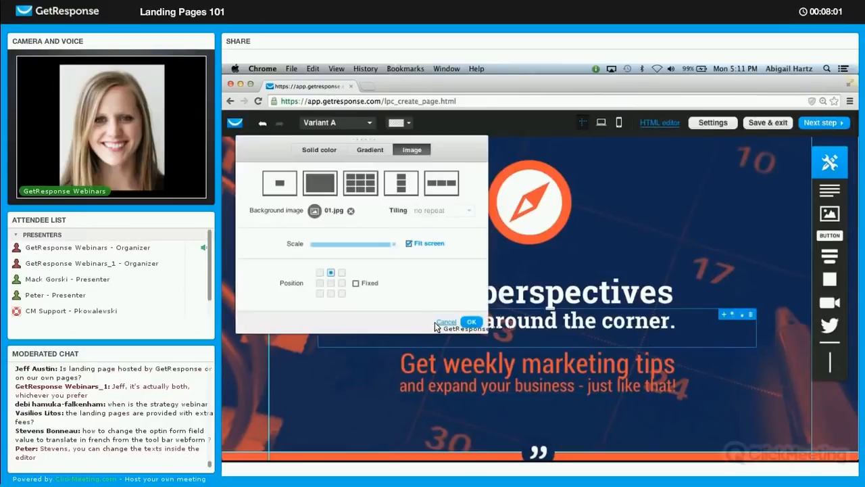
{"action": "left_click", "coordinate": [471, 321]}
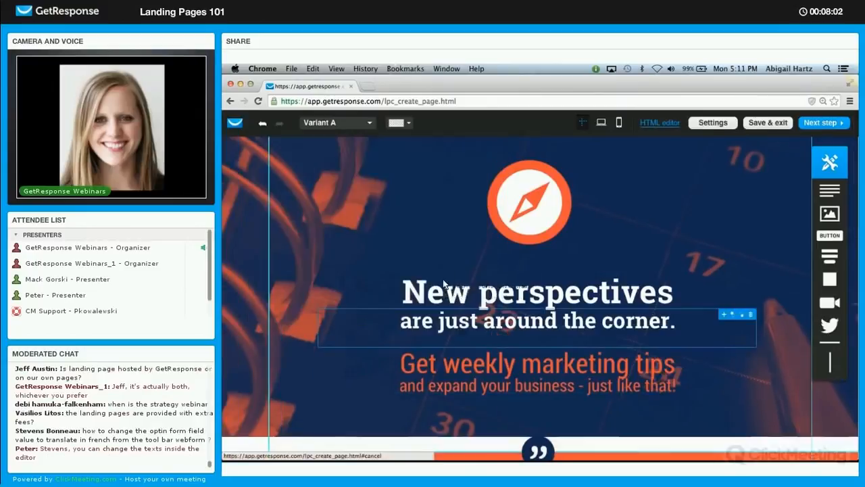
{"action": "double_click", "coordinate": [383, 210]}
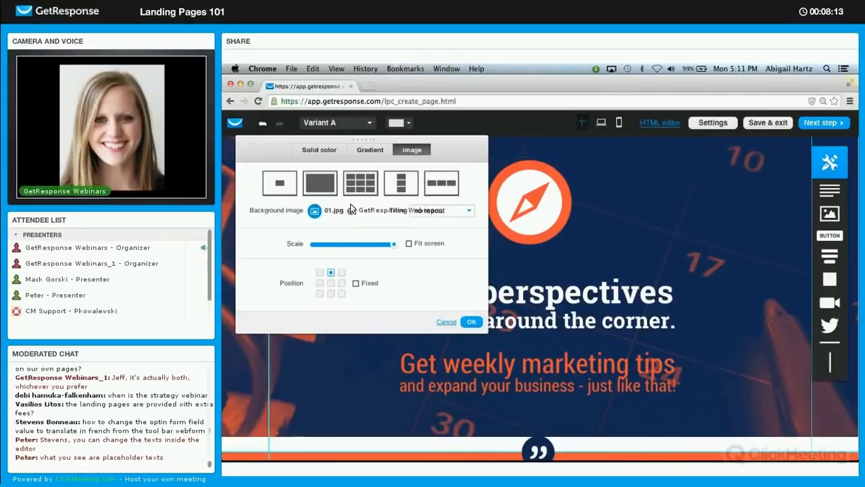
{"action": "left_click", "coordinate": [329, 152]}
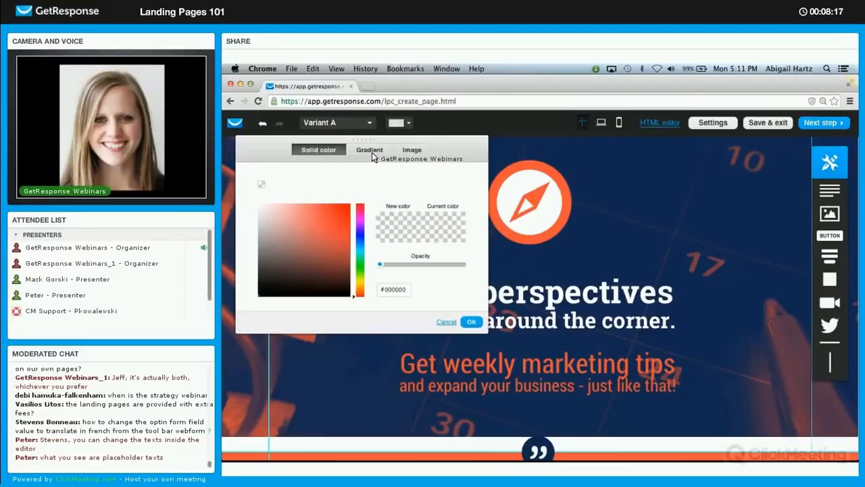
{"action": "left_click", "coordinate": [371, 151]}
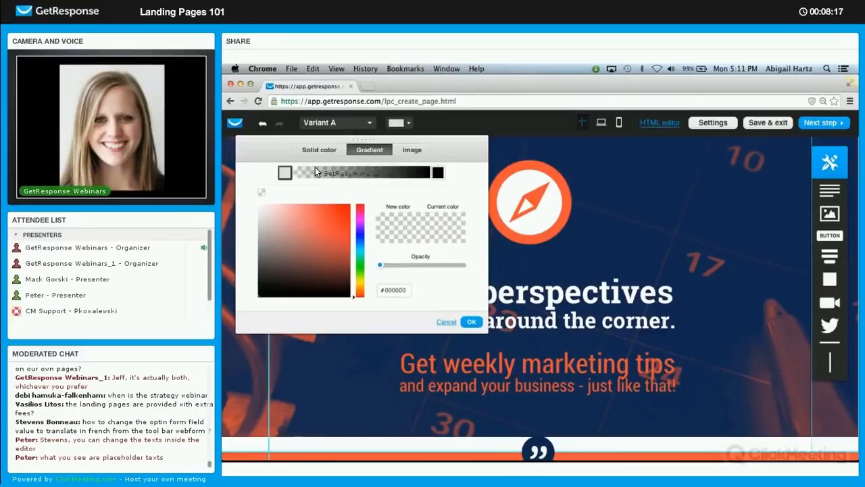
{"action": "left_click", "coordinate": [419, 151]}
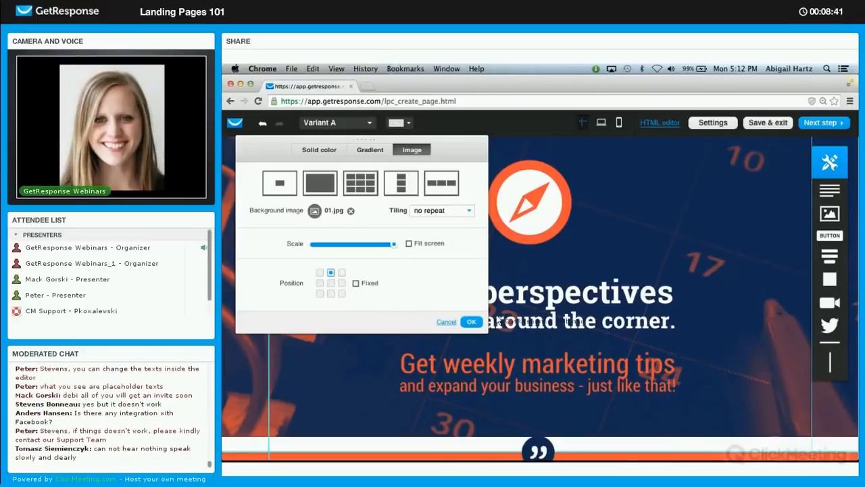
{"action": "left_click", "coordinate": [447, 322]}
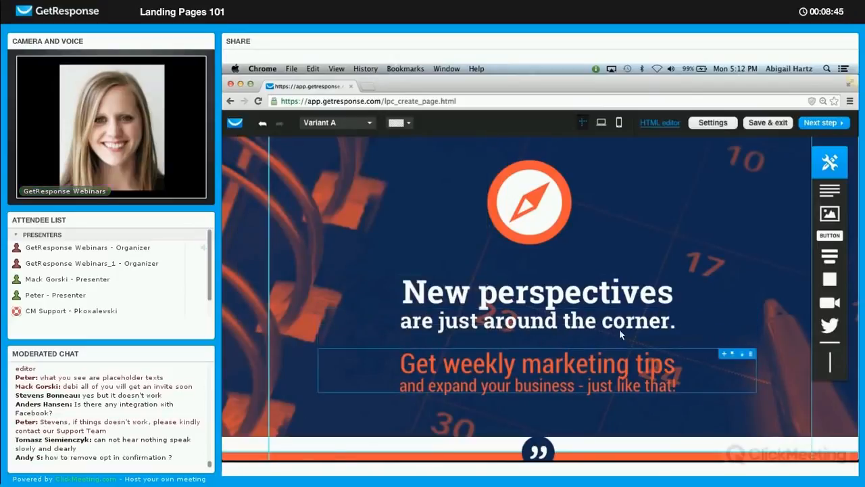
Step: Select the header text boxes in turn and move the top edge of the "New perspectives" box slightly down
{"action": "left_click", "coordinate": [639, 326]}
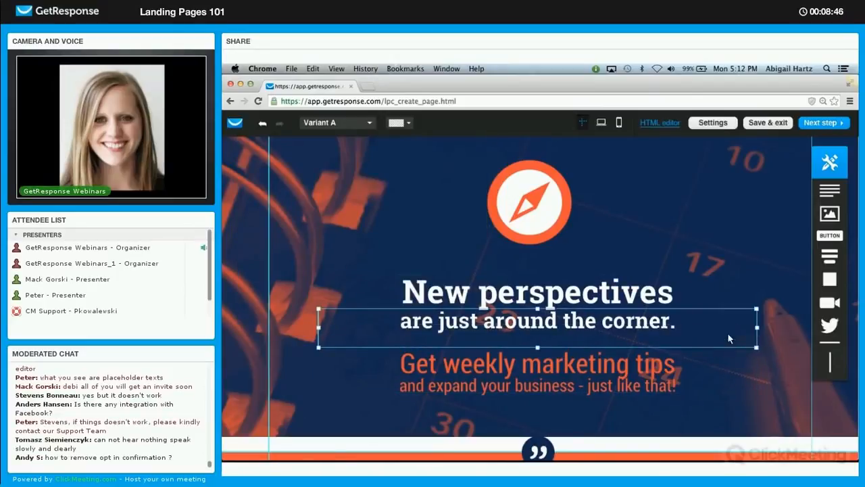
{"action": "left_click", "coordinate": [705, 272]}
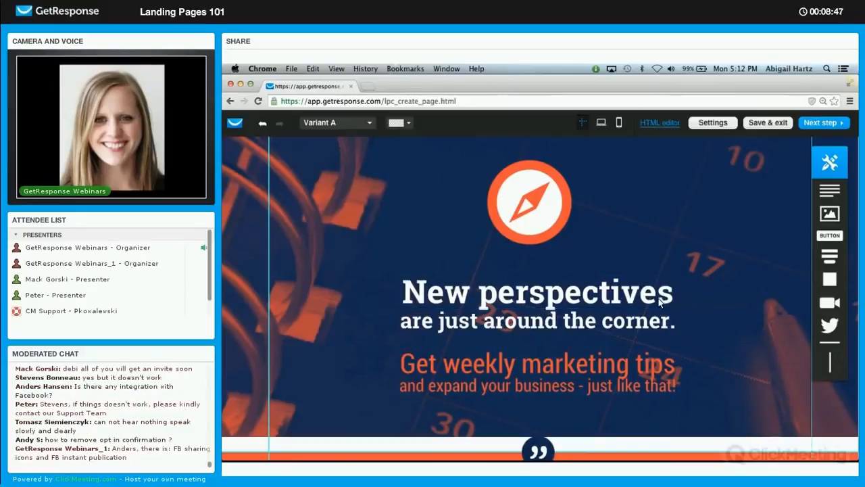
{"action": "left_click", "coordinate": [676, 369]}
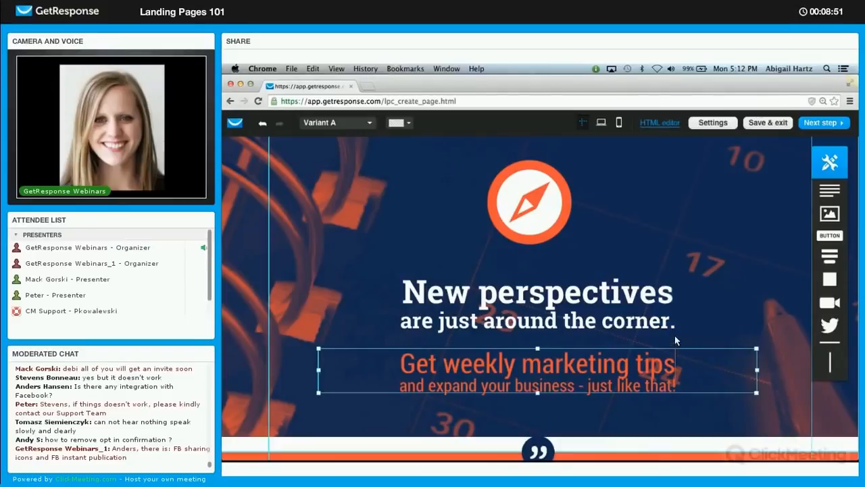
{"action": "left_click", "coordinate": [696, 325]}
{"action": "left_click", "coordinate": [687, 293]}
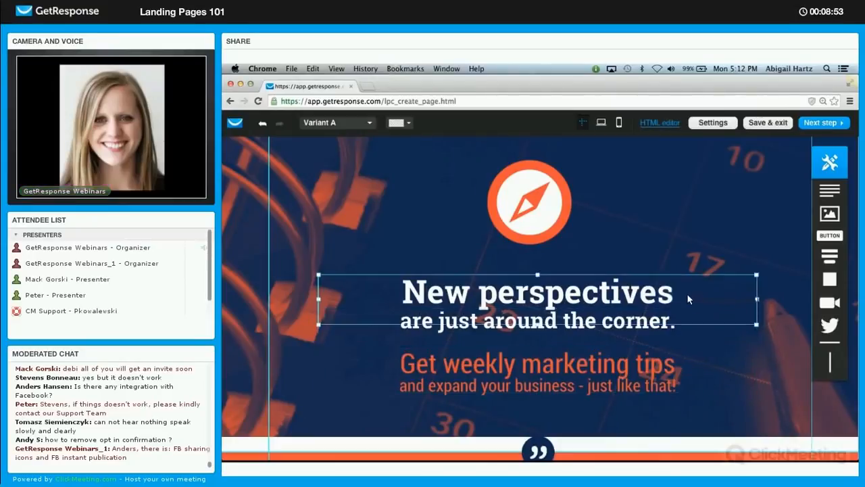
{"action": "mouse_move", "coordinate": [540, 274]}
{"action": "left_mouse_down"}
{"action": "mouse_move", "coordinate": [538, 259]}
{"action": "mouse_move", "coordinate": [534, 280]}
{"action": "left_mouse_up"}
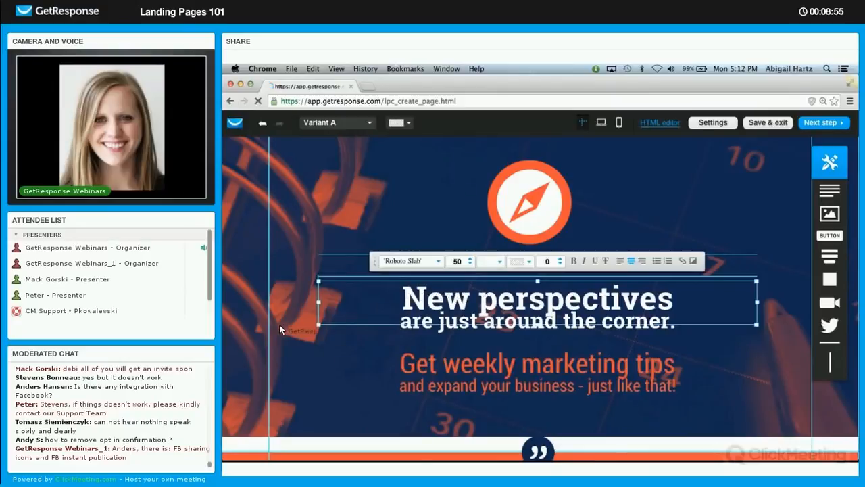
Step: Open the microphone image in the orange testimonial section for editing
{"action": "left_click_drag", "start_coordinate": [275, 313], "coordinate": [307, 315]}
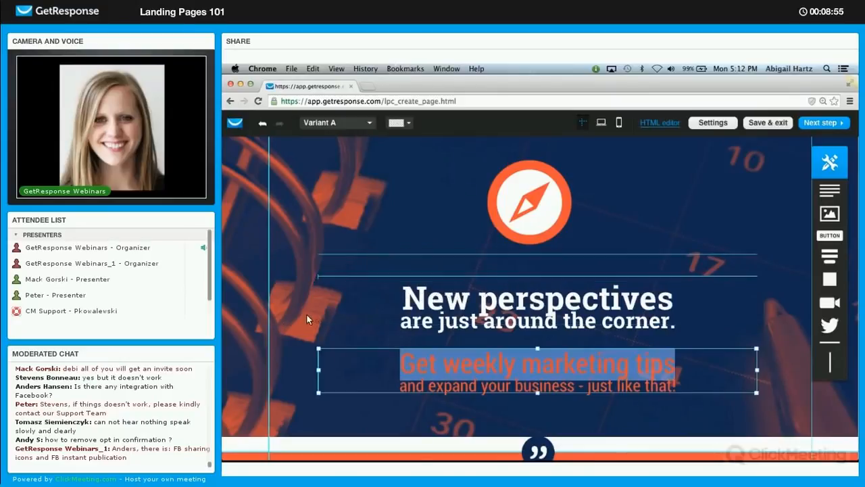
{"action": "left_click", "coordinate": [301, 264]}
{"action": "scroll", "coordinate": [348, 310], "scroll_direction": "down", "scroll_amount": 1}
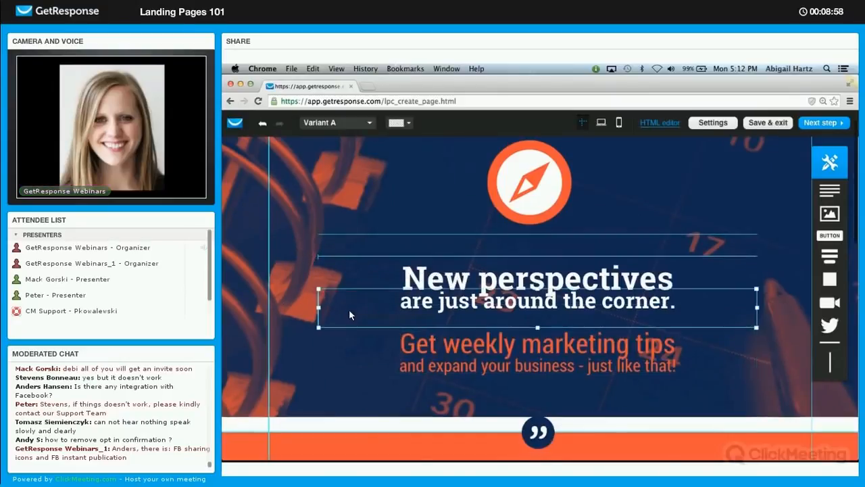
{"action": "scroll", "coordinate": [348, 308], "scroll_direction": "down", "scroll_amount": 5}
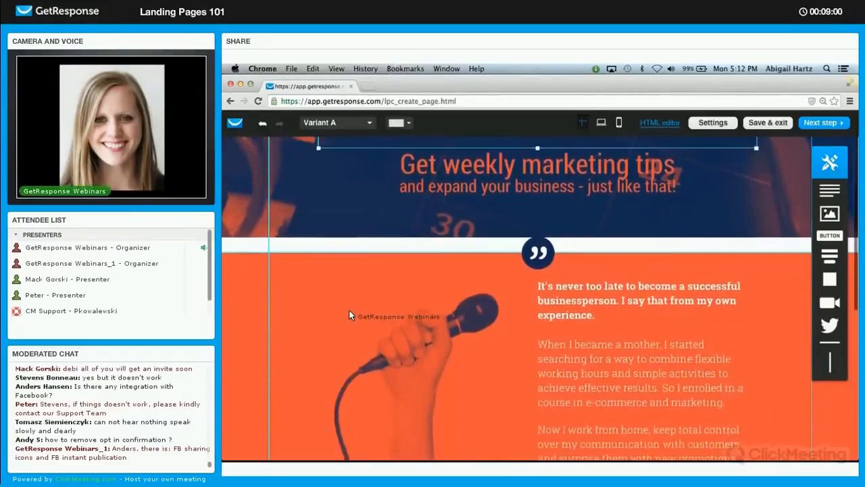
{"action": "scroll", "coordinate": [349, 310], "scroll_direction": "down", "scroll_amount": 4}
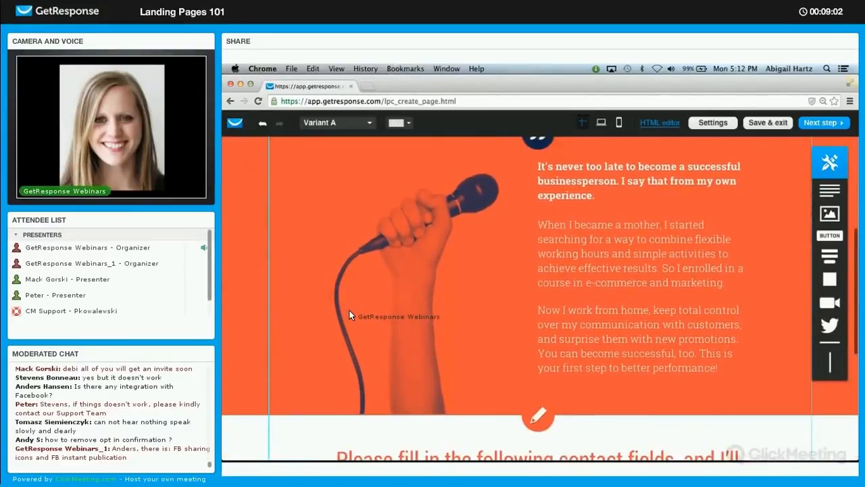
{"action": "scroll", "coordinate": [349, 311], "scroll_direction": "up", "scroll_amount": 1}
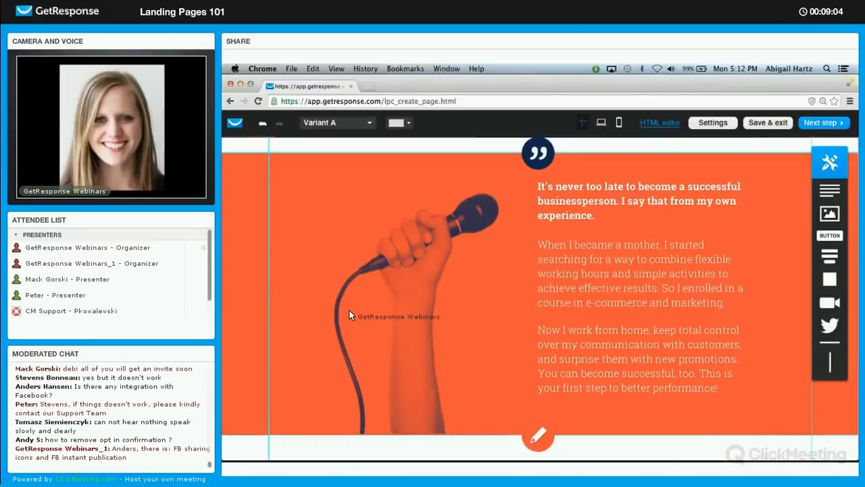
{"action": "left_click", "coordinate": [421, 271]}
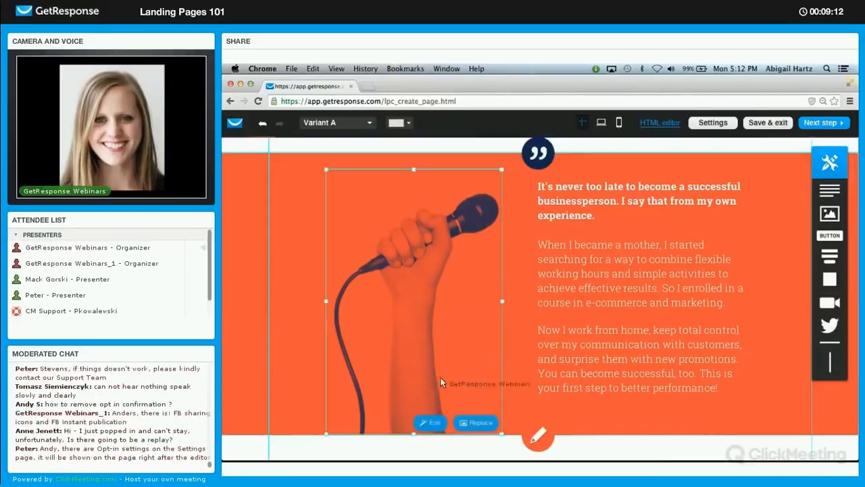
{"action": "left_click", "coordinate": [430, 423]}
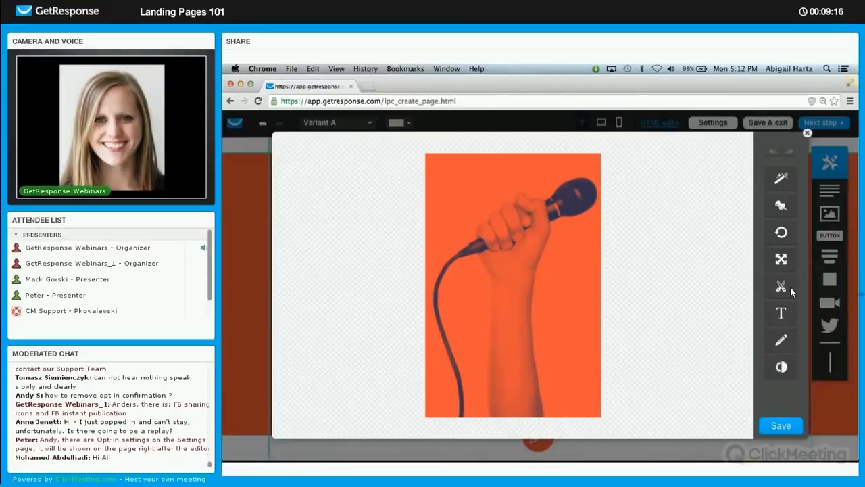
Step: Preview the colour-inverting and Sharpen filters on the microphone image, and cancel the filters
{"action": "left_click", "coordinate": [781, 178]}
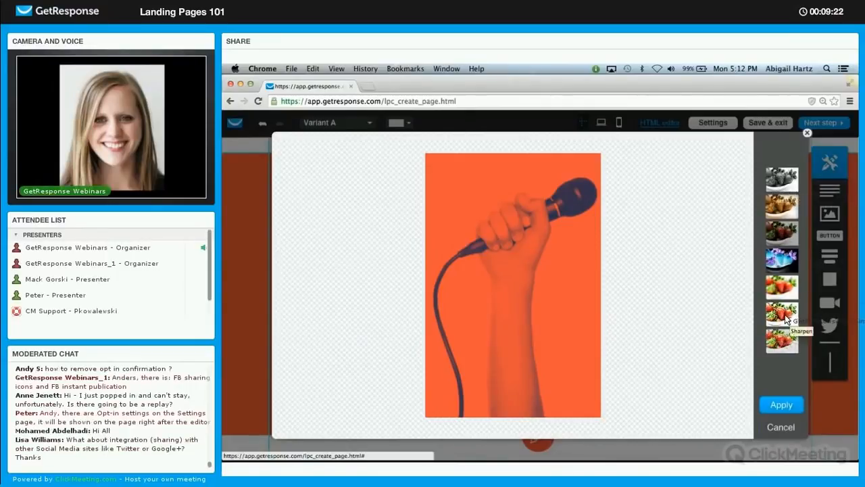
{"action": "left_click", "coordinate": [786, 270]}
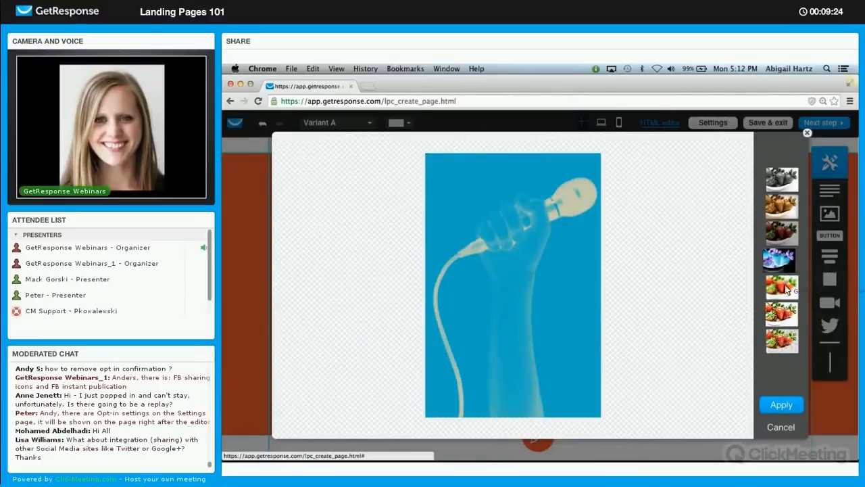
{"action": "left_click", "coordinate": [778, 313]}
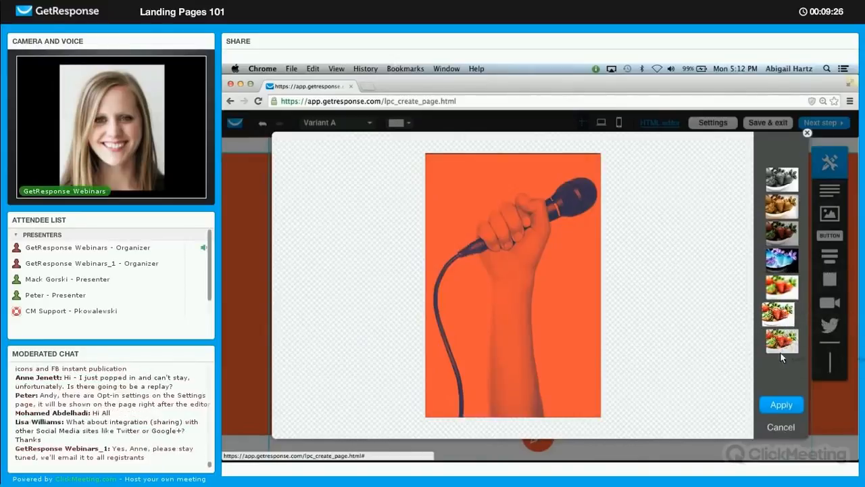
{"action": "left_click", "coordinate": [782, 427]}
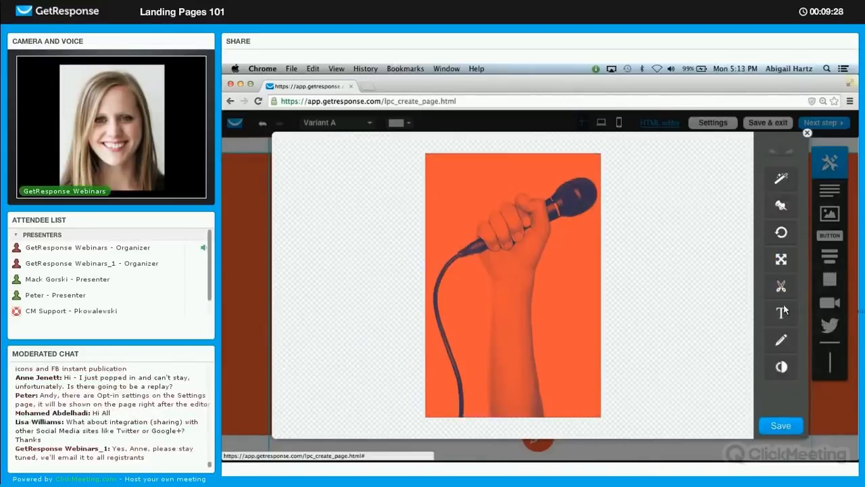
Step: Add the green starburst sticker to the microphone image, place it tilted over the forearm below the hand, and apply it
{"action": "left_click", "coordinate": [782, 214]}
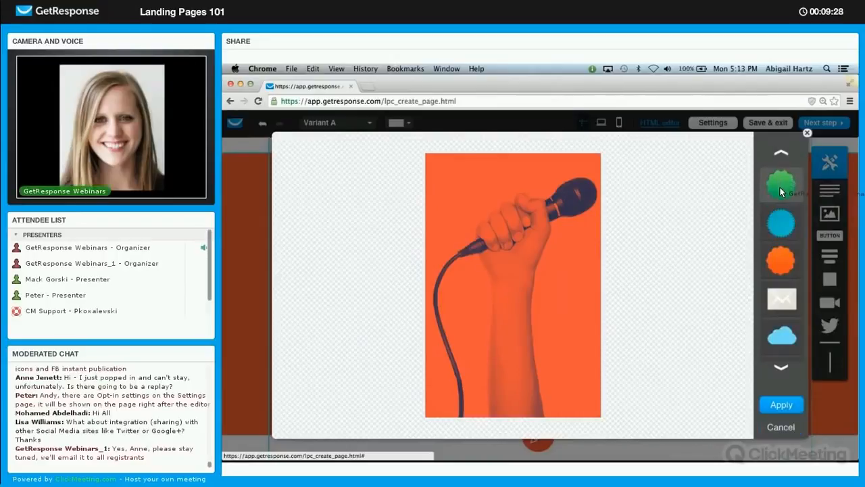
{"action": "left_click", "coordinate": [780, 187]}
{"action": "left_click_drag", "start_coordinate": [555, 329], "coordinate": [550, 291]}
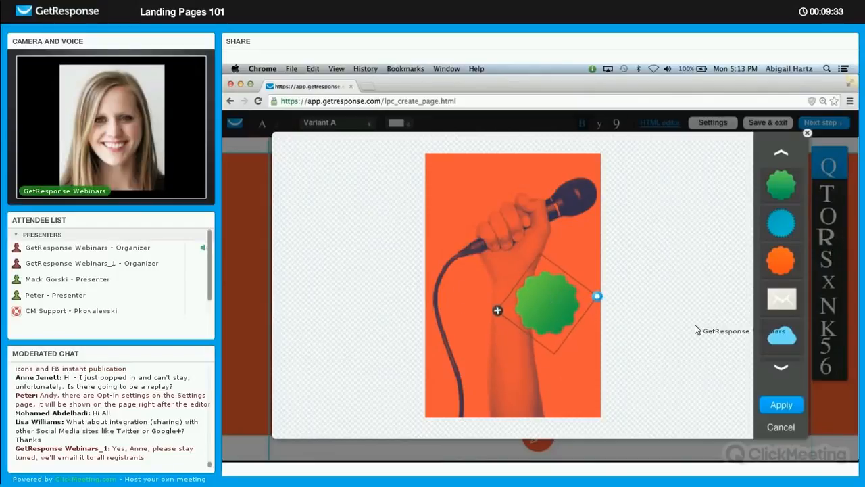
{"action": "left_click", "coordinate": [782, 405]}
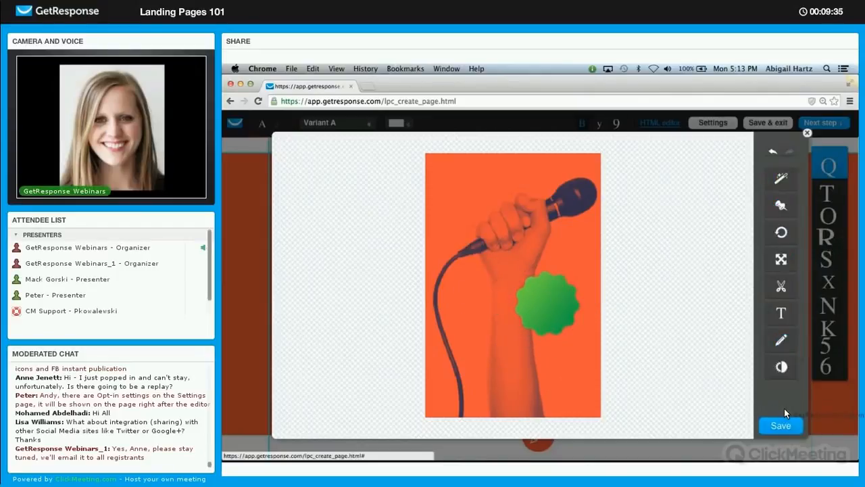
Step: Try rotating the image counterclockwise and back clockwise with the Orientation options, and cancel
{"action": "left_click", "coordinate": [782, 233]}
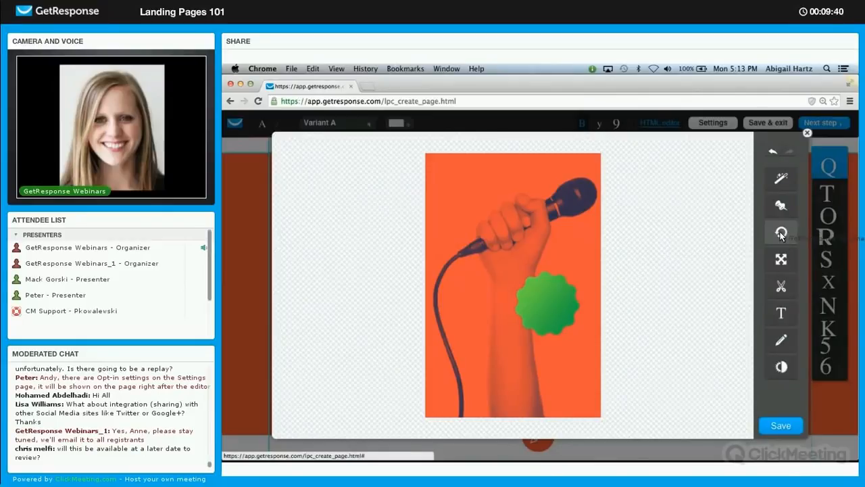
{"action": "left_click", "coordinate": [782, 227]}
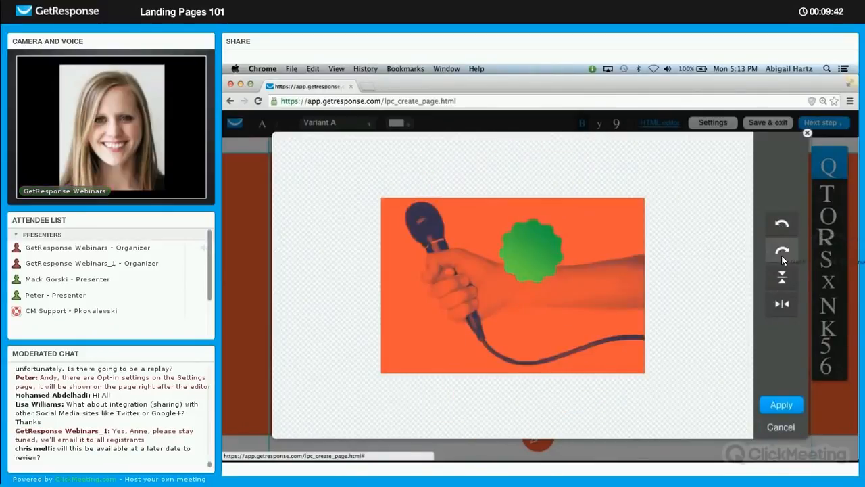
{"action": "left_click", "coordinate": [780, 255]}
{"action": "left_click", "coordinate": [780, 427]}
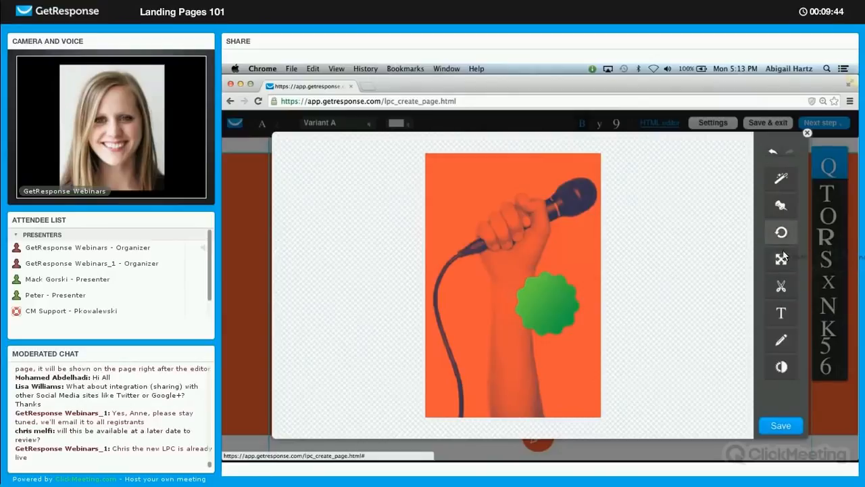
Step: Look through the image's resize fields and crop aspect ratios, cancelling each without applying
{"action": "left_click", "coordinate": [782, 257]}
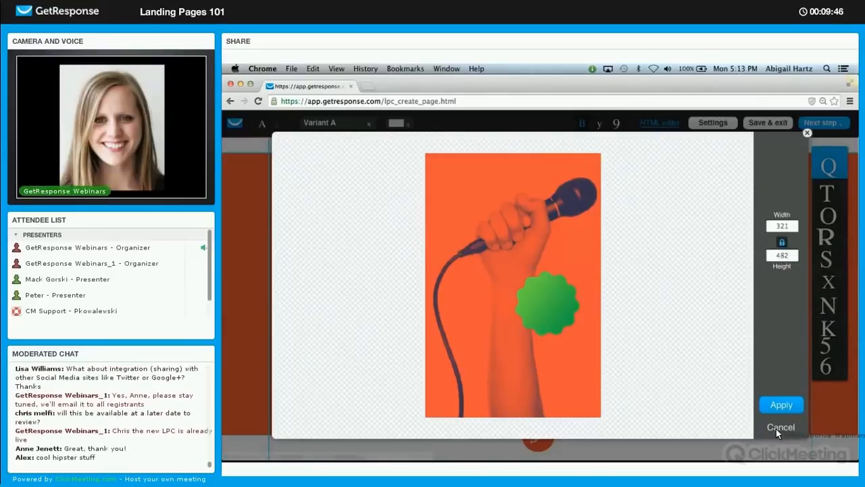
{"action": "left_click", "coordinate": [777, 429]}
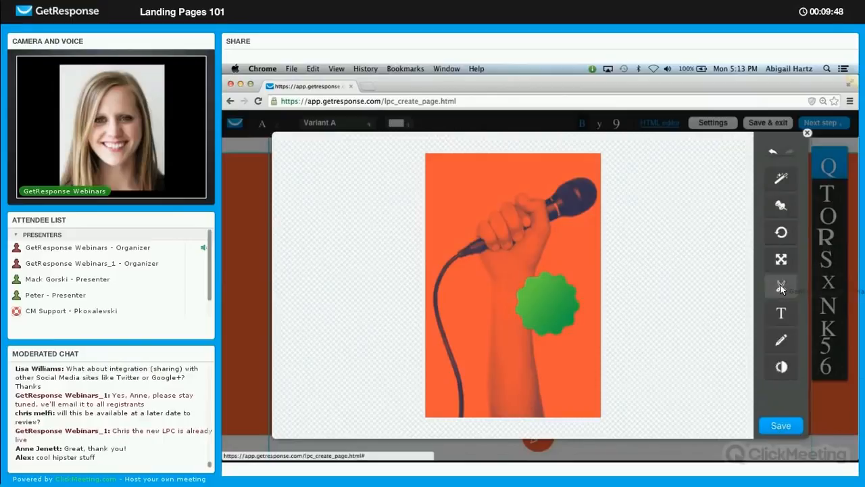
{"action": "left_click", "coordinate": [783, 257]}
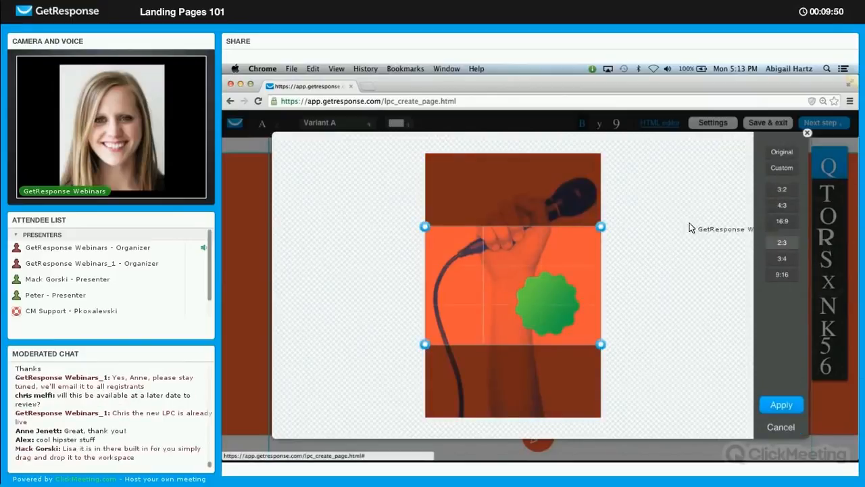
{"action": "left_click", "coordinate": [781, 428]}
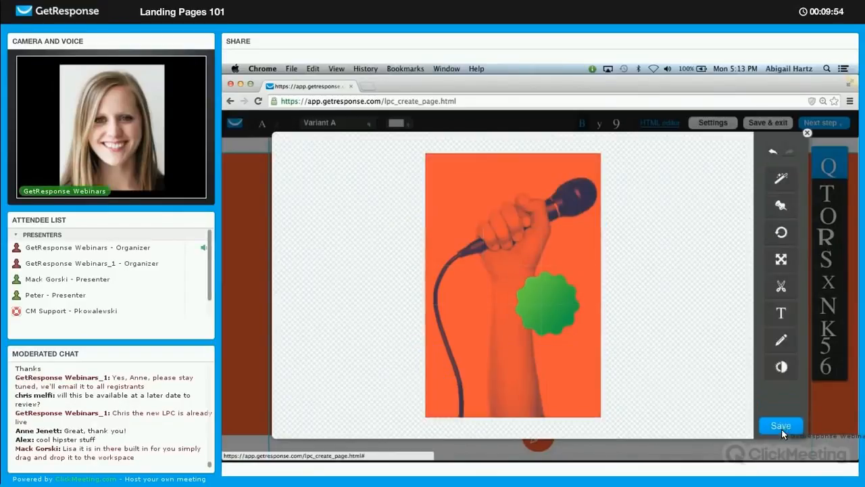
Step: Try adding a white Times New Roman text box over the image, delete it, and cancel the text tool
{"action": "left_click", "coordinate": [782, 312]}
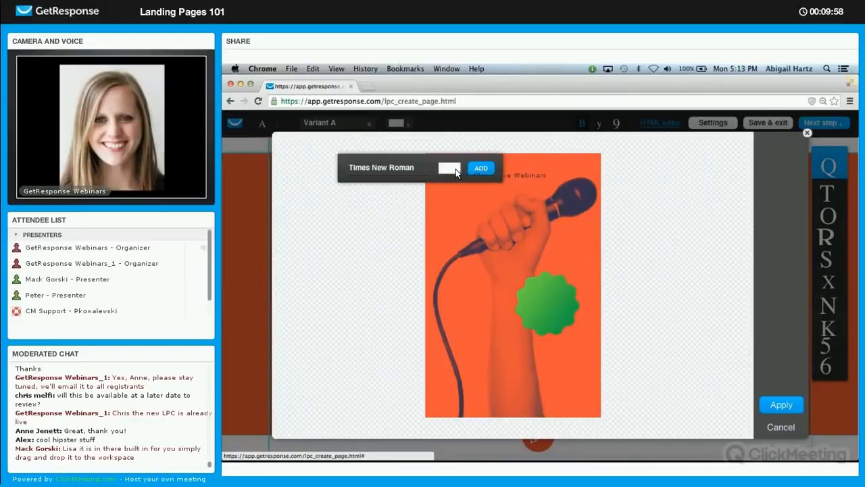
{"action": "left_click", "coordinate": [456, 169]}
{"action": "left_click", "coordinate": [481, 168]}
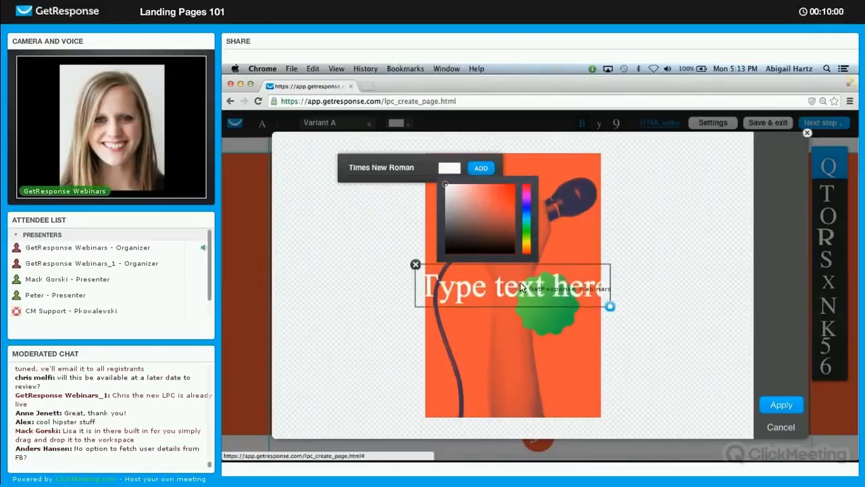
{"action": "left_click", "coordinate": [520, 288]}
{"action": "double_click", "coordinate": [521, 289]}
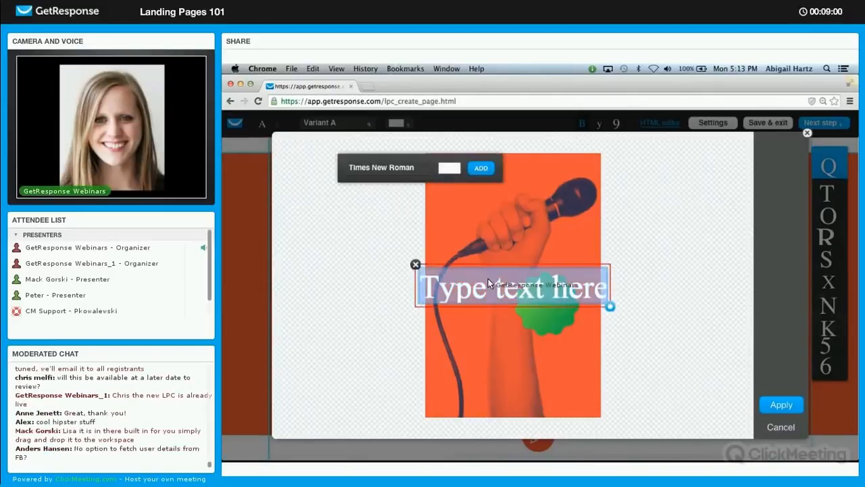
{"action": "left_click", "coordinate": [416, 264]}
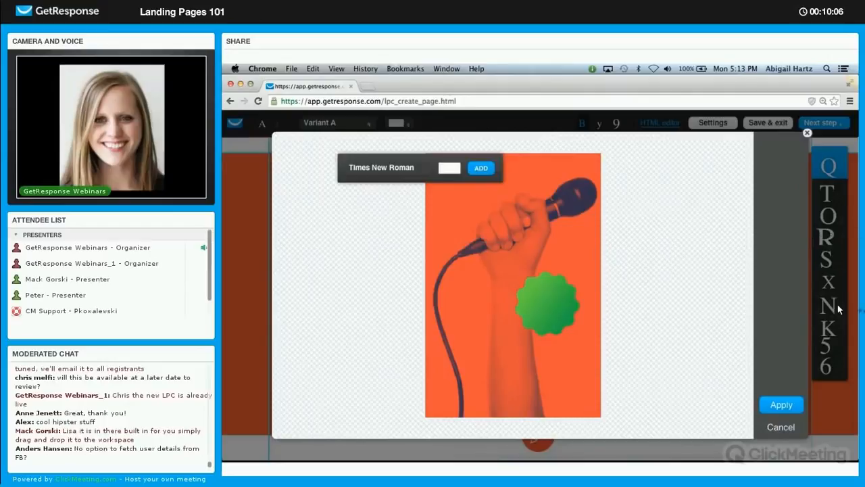
{"action": "left_click", "coordinate": [780, 427]}
Step: Try a thick black freehand stroke across the hand and cable in the image, and cancel the drawing
{"action": "left_click", "coordinate": [782, 340]}
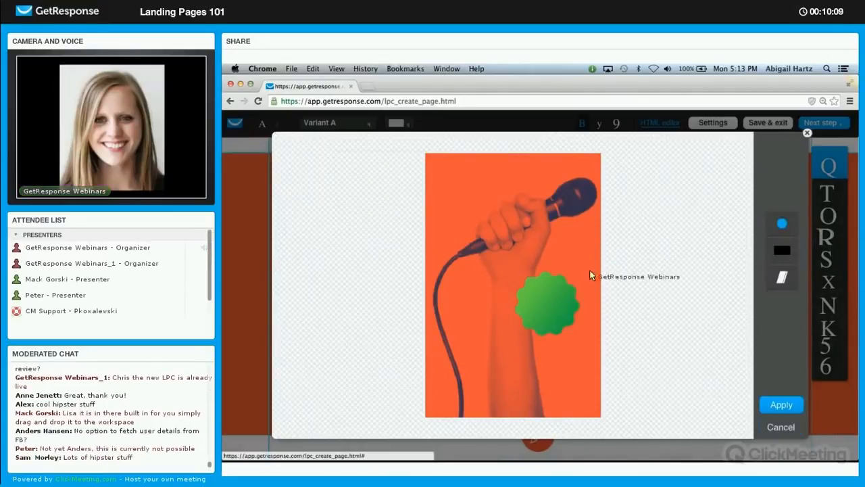
{"action": "left_click", "coordinate": [440, 172]}
{"action": "mouse_move", "coordinate": [467, 180]}
{"action": "left_mouse_down"}
{"action": "mouse_move", "coordinate": [468, 193]}
{"action": "mouse_move", "coordinate": [497, 223]}
{"action": "mouse_move", "coordinate": [451, 269]}
{"action": "mouse_move", "coordinate": [507, 259]}
{"action": "left_mouse_up"}
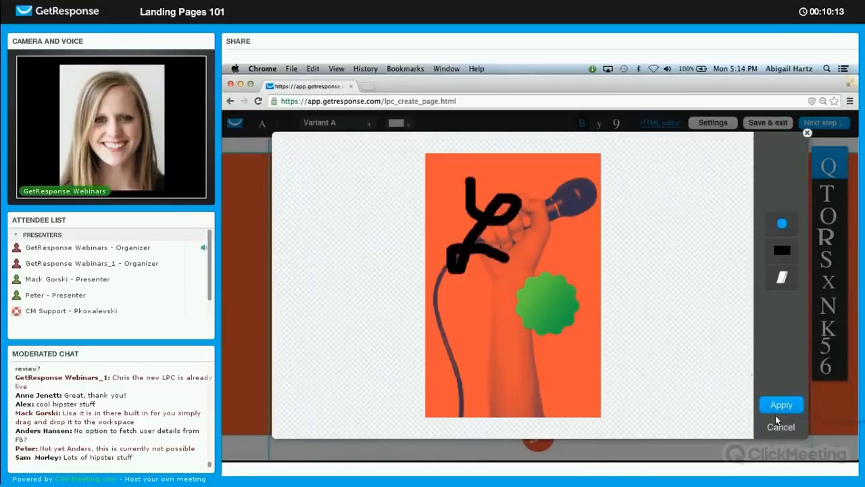
{"action": "left_click", "coordinate": [781, 428]}
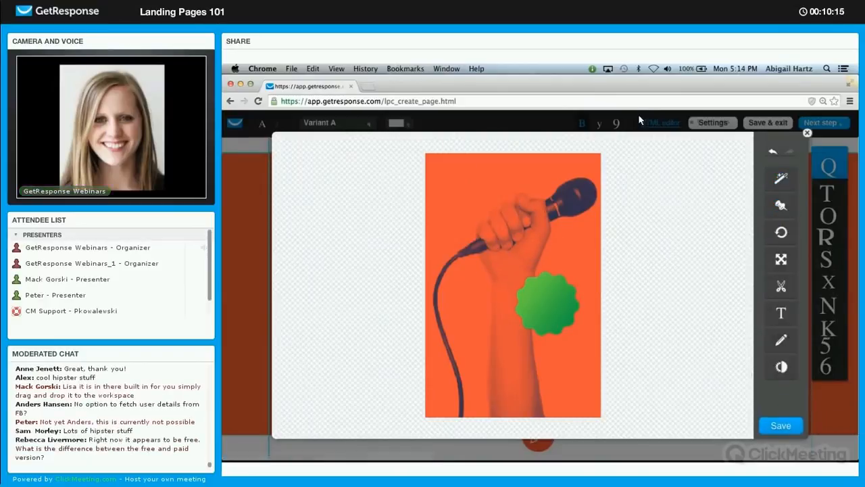
Step: Try the image adjustment sliders, lowering and restoring the contrast and adding grainy noise, and cancel the adjustments
{"action": "left_click", "coordinate": [781, 366]}
{"action": "left_click", "coordinate": [782, 205]}
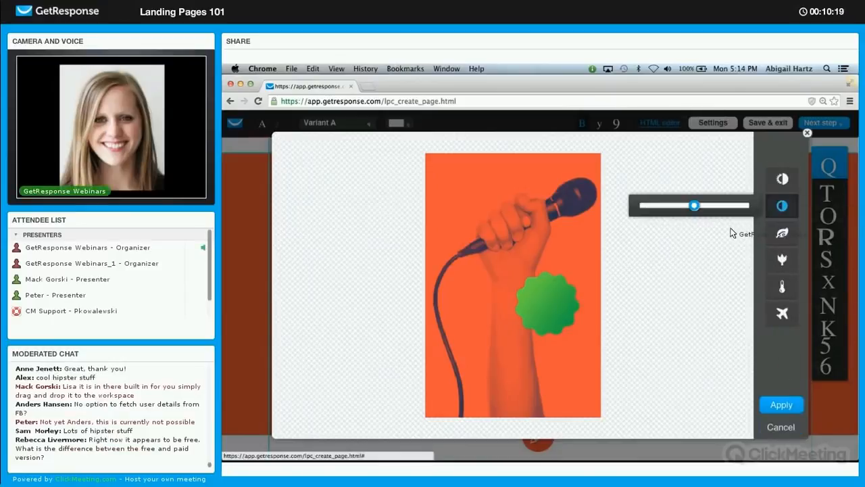
{"action": "left_click", "coordinate": [667, 206]}
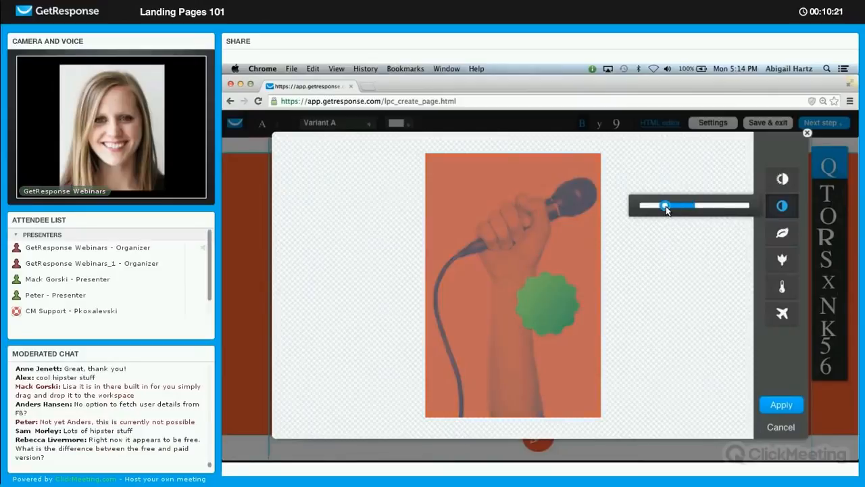
{"action": "left_click", "coordinate": [695, 206]}
{"action": "left_click", "coordinate": [782, 178]}
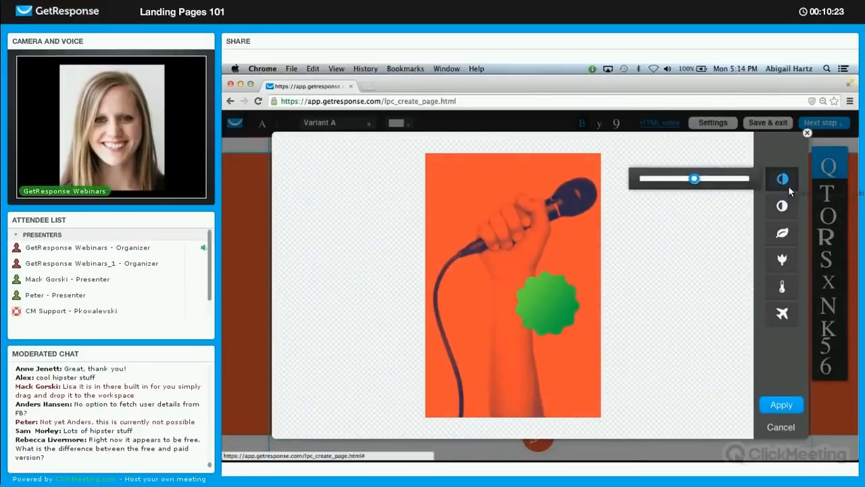
{"action": "left_click", "coordinate": [782, 232]}
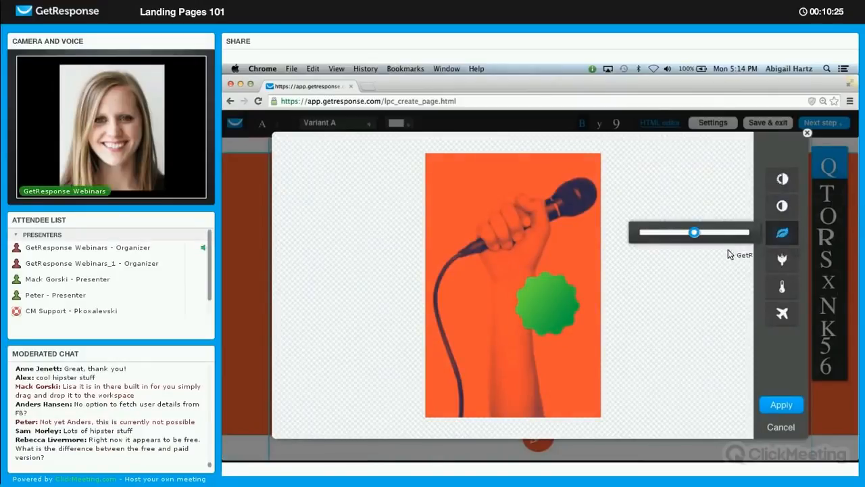
{"action": "left_click", "coordinate": [782, 312]}
{"action": "left_click_drag", "start_coordinate": [639, 313], "coordinate": [675, 314]}
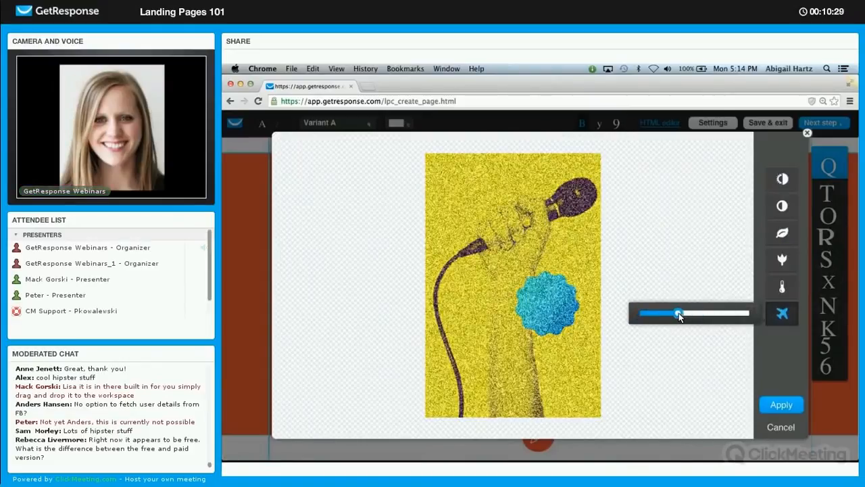
{"action": "left_click", "coordinate": [784, 419]}
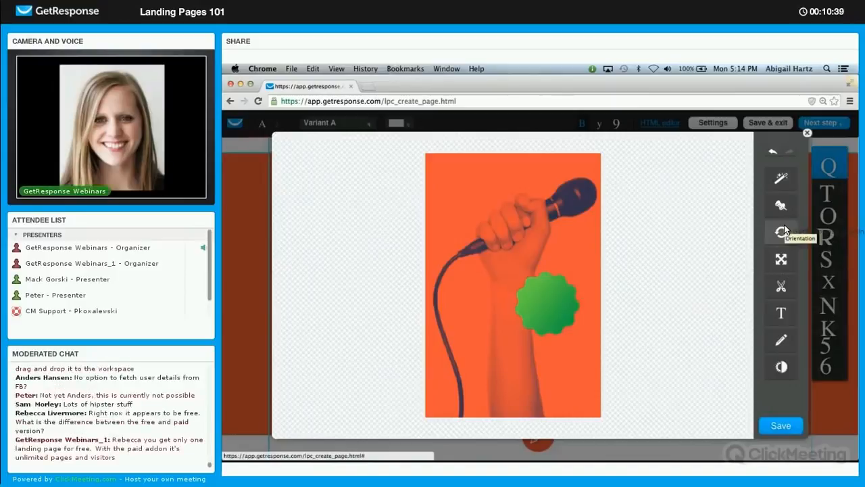
Step: Save the microphone image with its green starburst sticker back to the landing page
{"action": "left_click", "coordinate": [781, 424]}
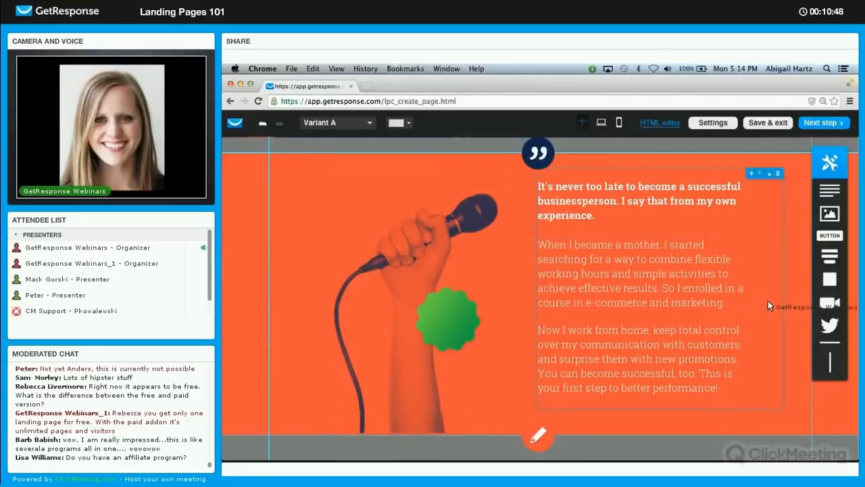
Step: Replace the Name and Email sign-up form with a new web form and open its list of extra fields
{"action": "scroll", "coordinate": [768, 300], "scroll_direction": "down", "scroll_amount": 1}
{"action": "scroll", "coordinate": [768, 306], "scroll_direction": "down", "scroll_amount": 4}
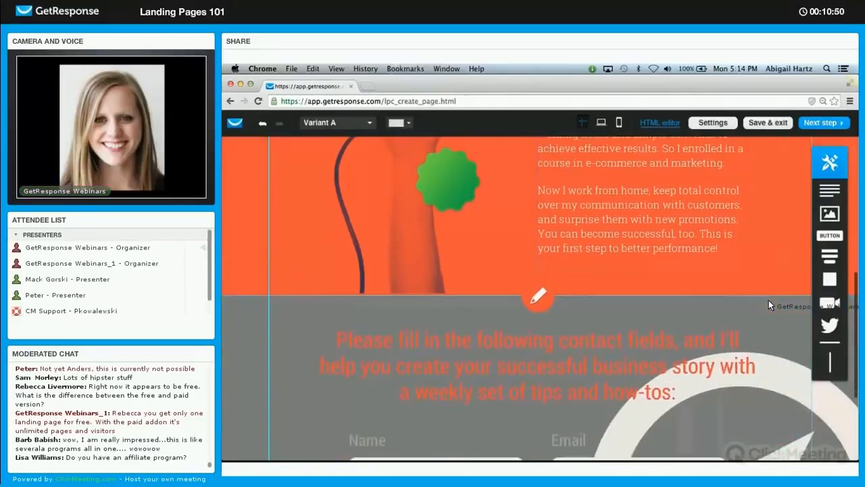
{"action": "scroll", "coordinate": [768, 306], "scroll_direction": "down", "scroll_amount": 2}
{"action": "scroll", "coordinate": [768, 301], "scroll_direction": "down", "scroll_amount": 2}
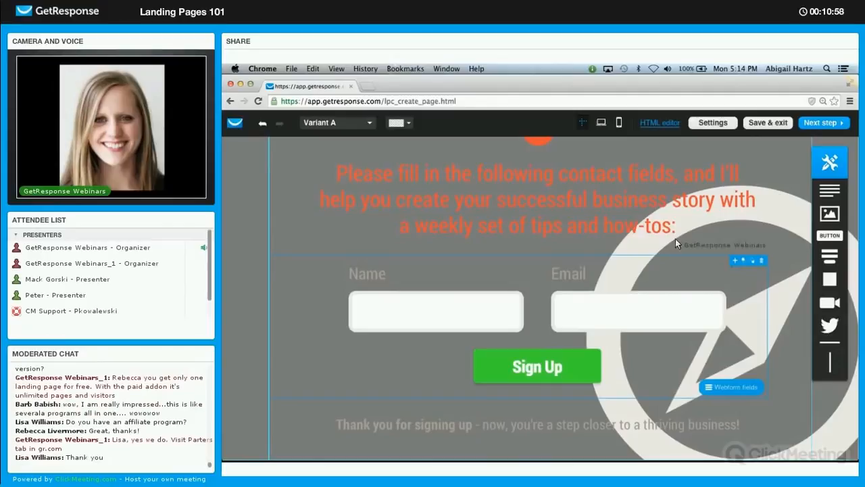
{"action": "left_click", "coordinate": [761, 263]}
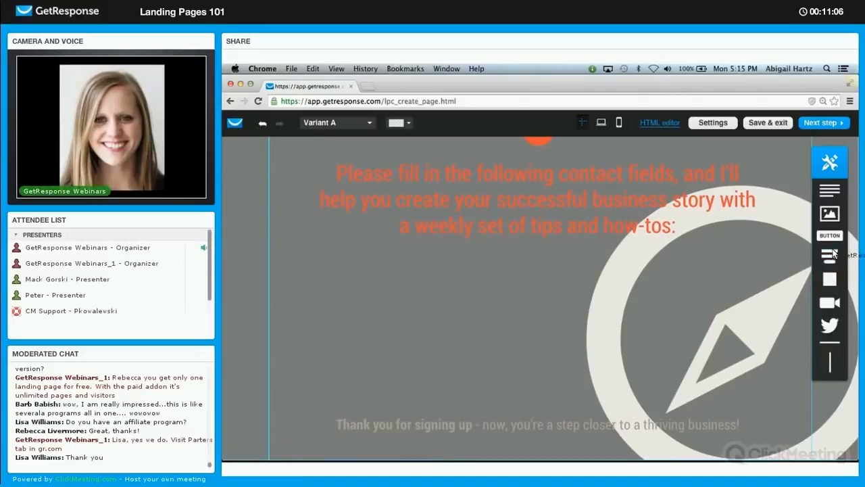
{"action": "left_click_drag", "start_coordinate": [829, 256], "coordinate": [539, 327]}
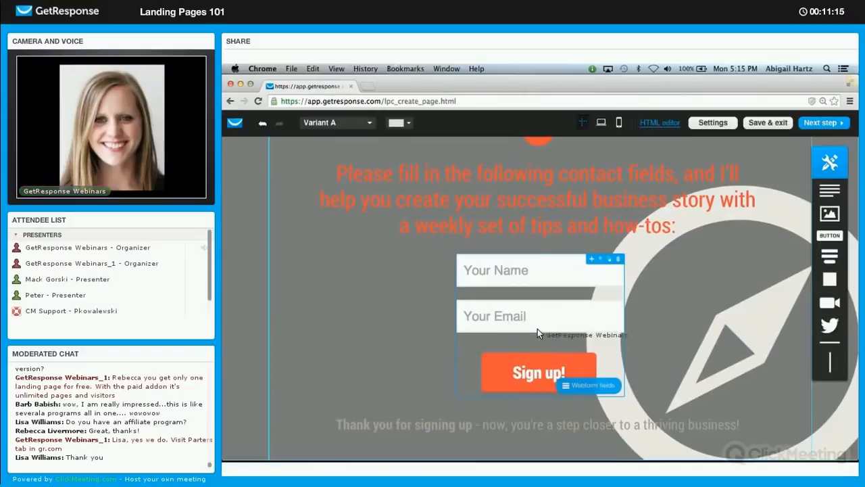
{"action": "left_click", "coordinate": [582, 387]}
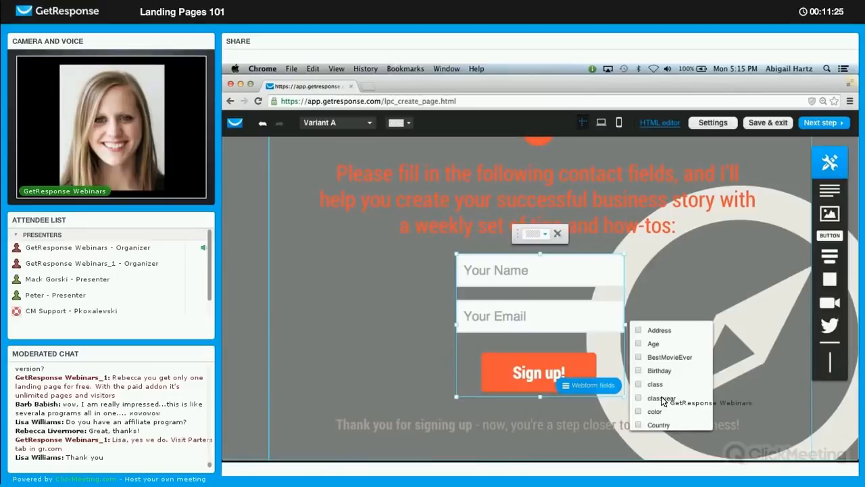
Step: Try adding the Age and Address fields to the new web form, and remove them again
{"action": "left_click", "coordinate": [693, 346]}
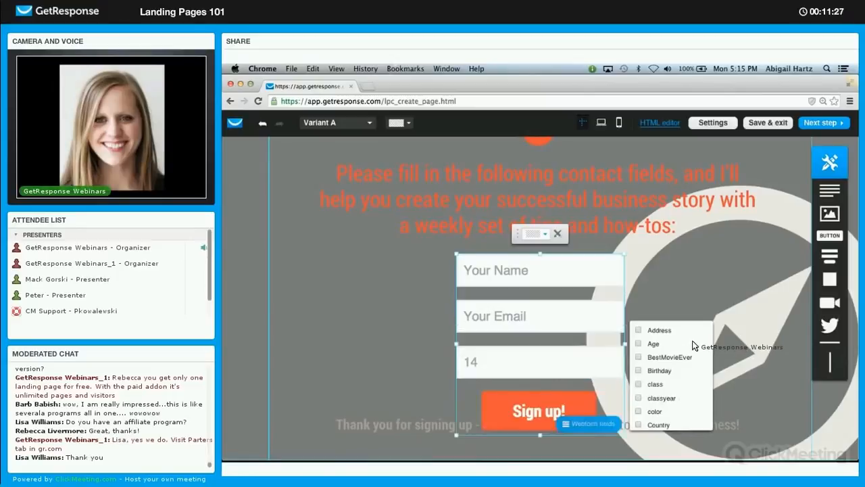
{"action": "left_click", "coordinate": [639, 343]}
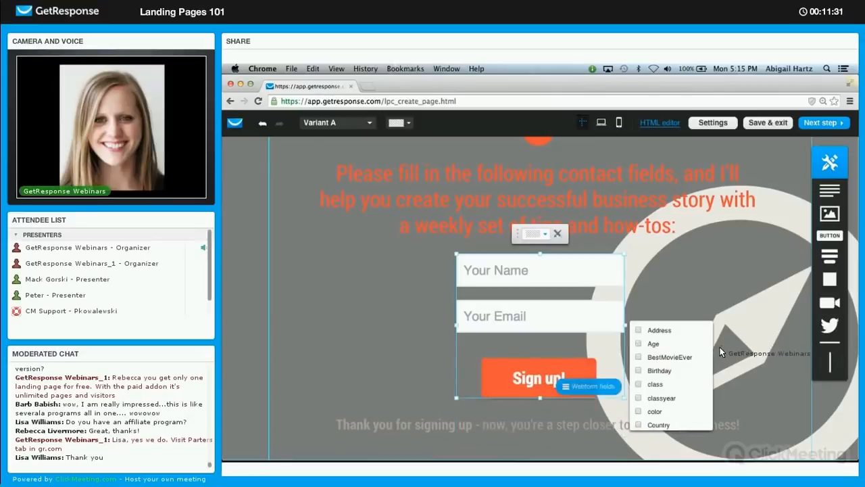
{"action": "left_click", "coordinate": [639, 331]}
{"action": "left_click", "coordinate": [639, 330]}
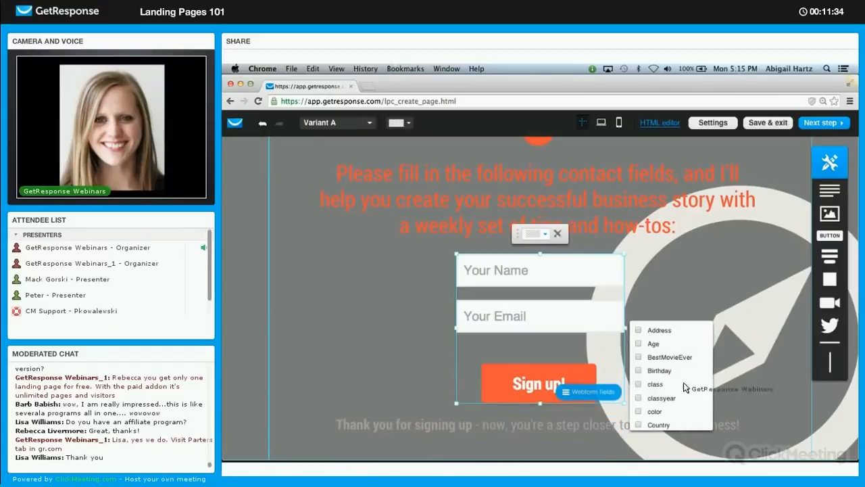
Step: Add the Country field to the web form and move the thank-you text slightly lower on the page
{"action": "left_click", "coordinate": [639, 424]}
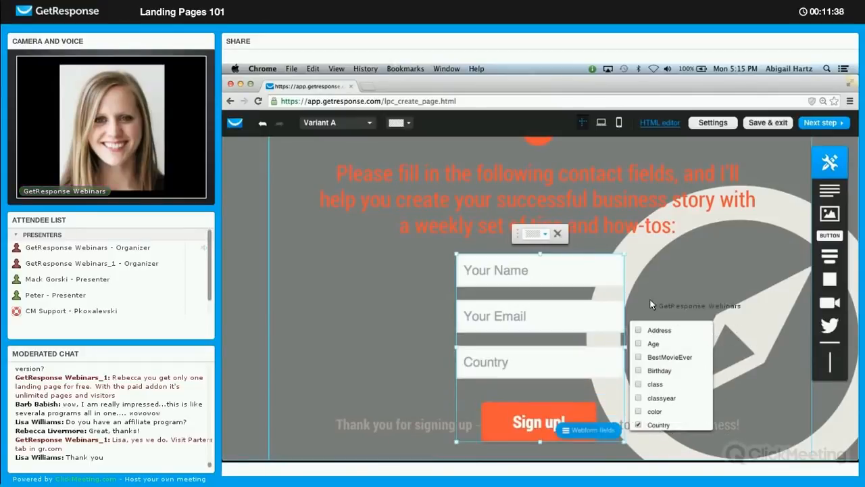
{"action": "left_click", "coordinate": [451, 385]}
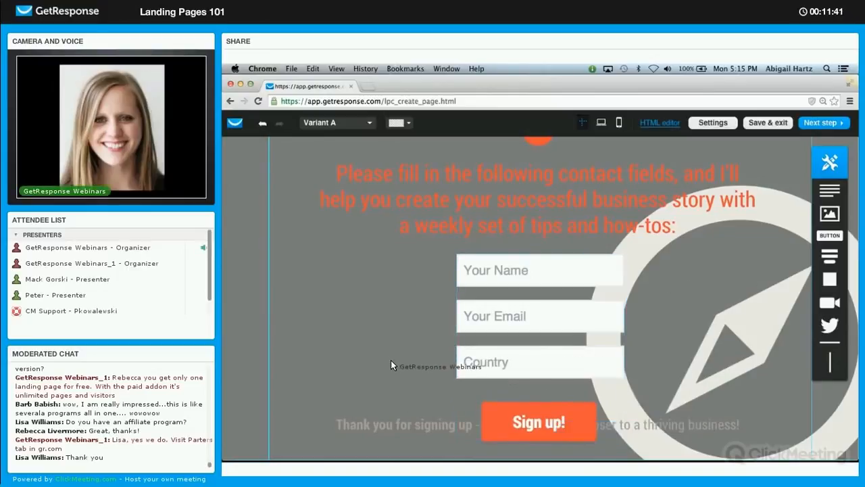
{"action": "left_click_drag", "start_coordinate": [377, 426], "coordinate": [377, 449]}
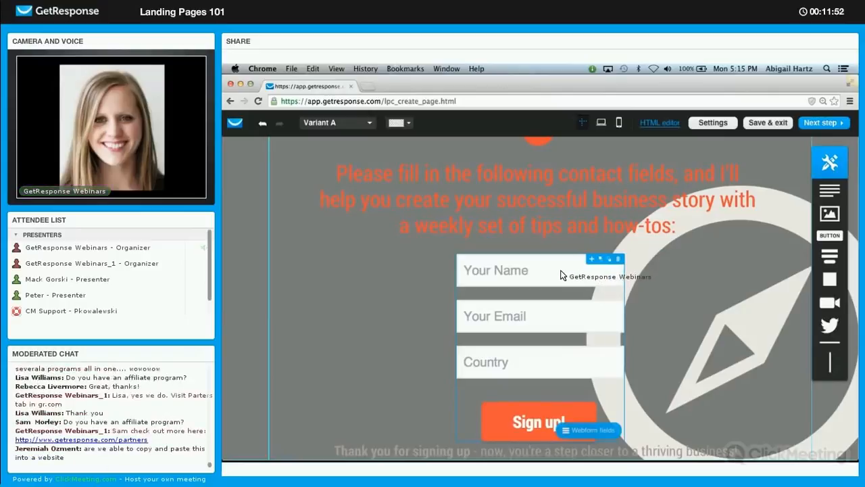
Step: Duplicate the web form and delete the copy
{"action": "left_click", "coordinate": [598, 261]}
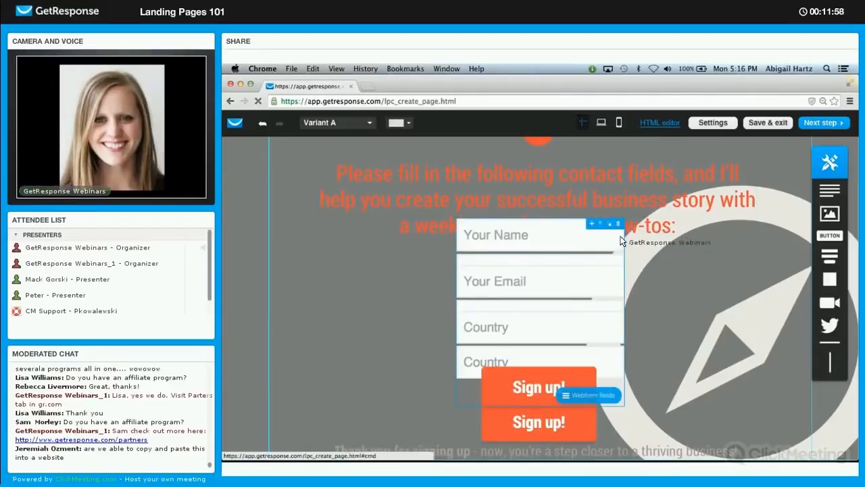
{"action": "left_click", "coordinate": [618, 224]}
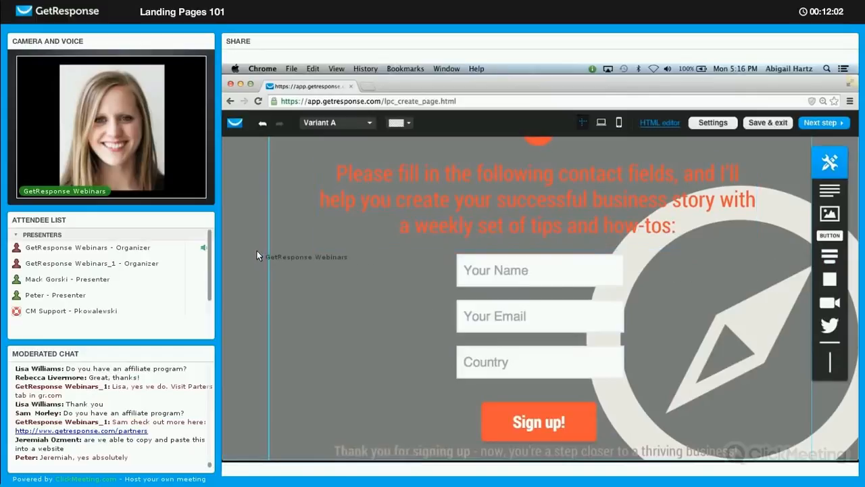
Step: Extend the orange testimonial section downward to make room below the microphone image and testimonial text
{"action": "scroll", "coordinate": [225, 292], "scroll_direction": "up", "scroll_amount": 2}
{"action": "scroll", "coordinate": [223, 287], "scroll_direction": "up", "scroll_amount": 5}
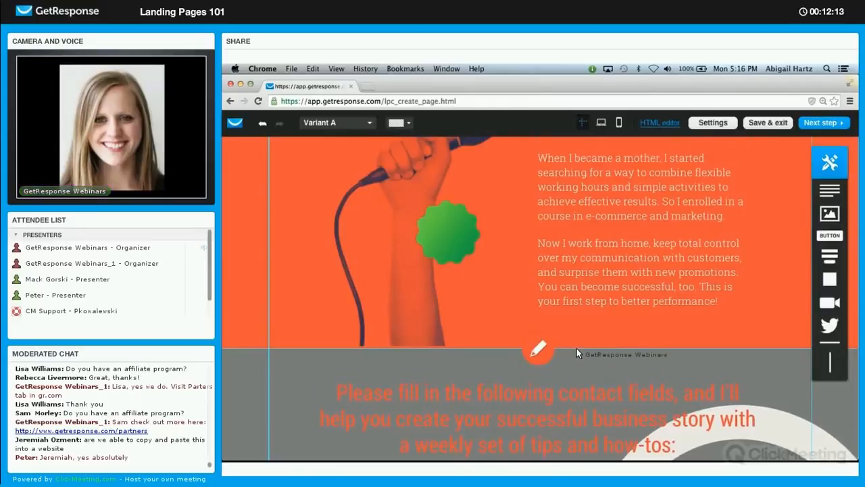
{"action": "left_click_drag", "start_coordinate": [580, 355], "coordinate": [575, 415]}
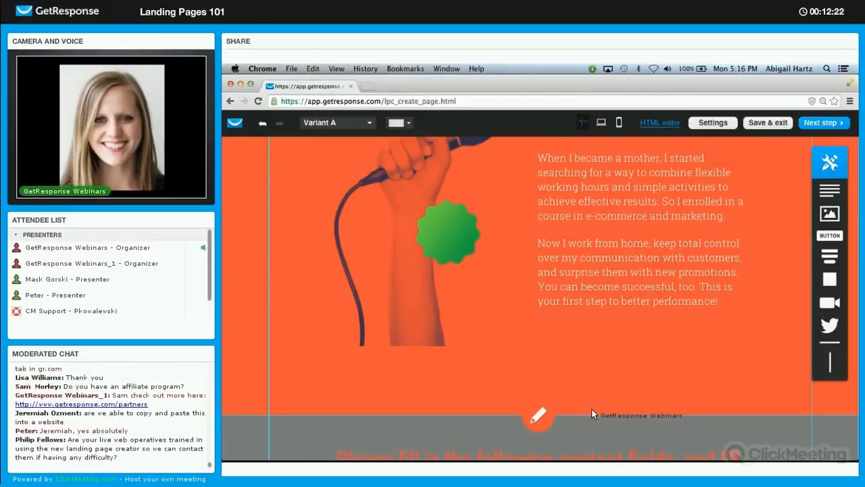
{"action": "left_click_drag", "start_coordinate": [597, 415], "coordinate": [594, 445]}
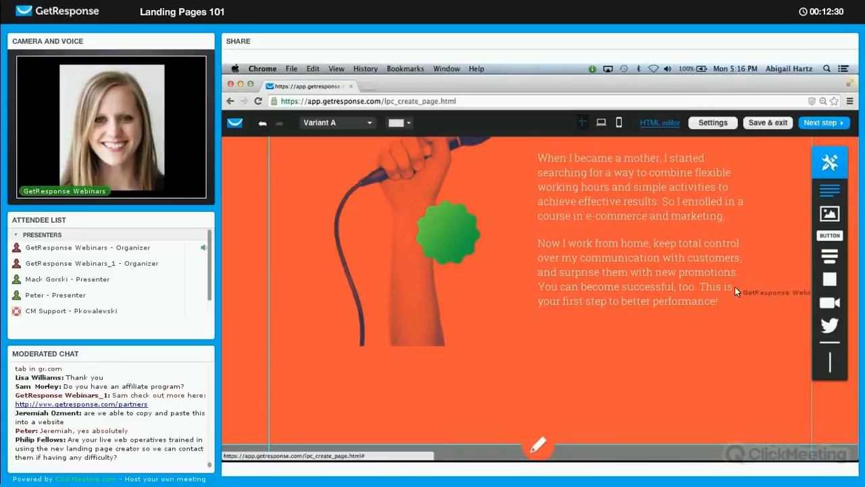
Step: Add a text box below the testimonial text and place a video beneath it
{"action": "left_click", "coordinate": [830, 192]}
{"action": "left_click_drag", "start_coordinate": [806, 201], "coordinate": [663, 325]}
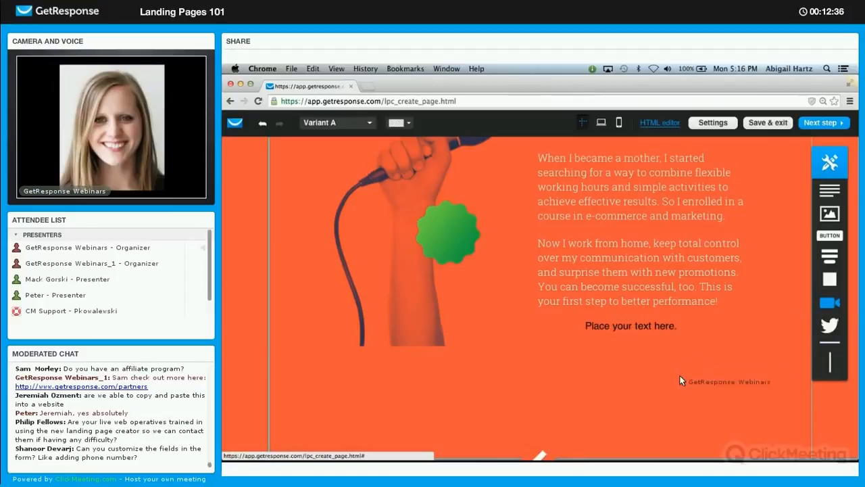
{"action": "left_click_drag", "start_coordinate": [832, 308], "coordinate": [640, 400]}
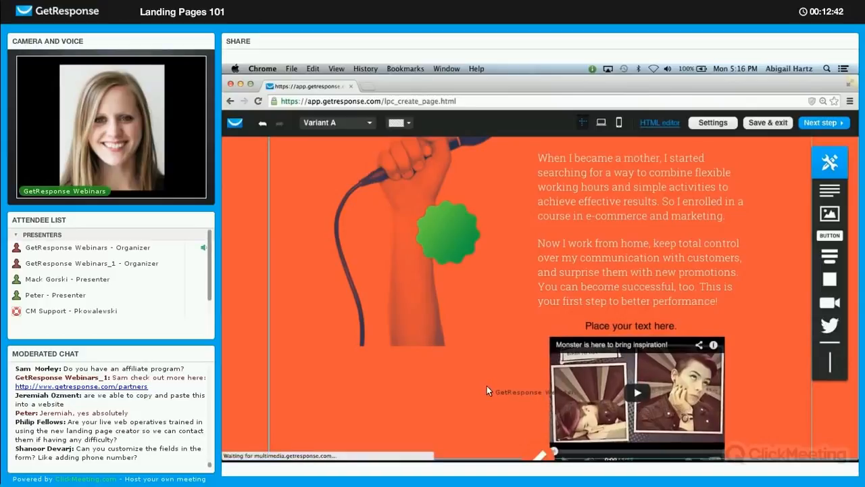
Step: Extend the orange section past the bottom of the video and change the new text box to "Headline"
{"action": "scroll", "coordinate": [478, 383], "scroll_direction": "down", "scroll_amount": 2}
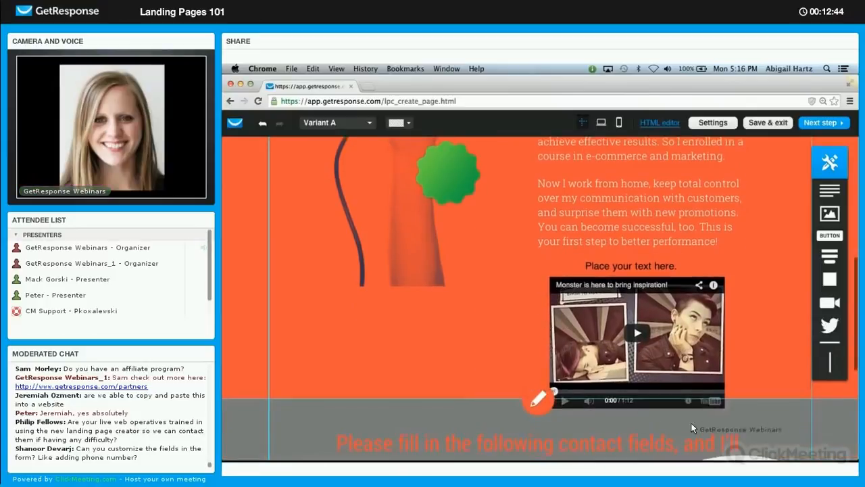
{"action": "left_click_drag", "start_coordinate": [755, 404], "coordinate": [755, 430]}
{"action": "left_click", "coordinate": [655, 266]}
{"action": "type", "text": "Headline"}
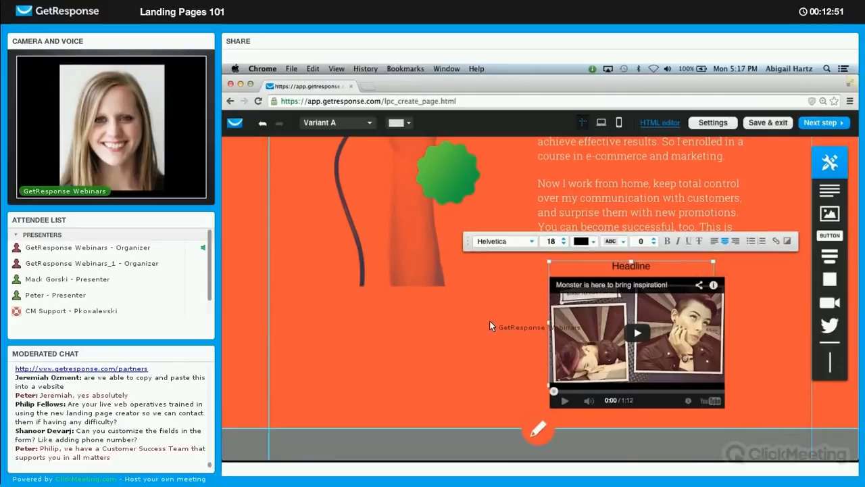
{"action": "left_click", "coordinate": [445, 337]}
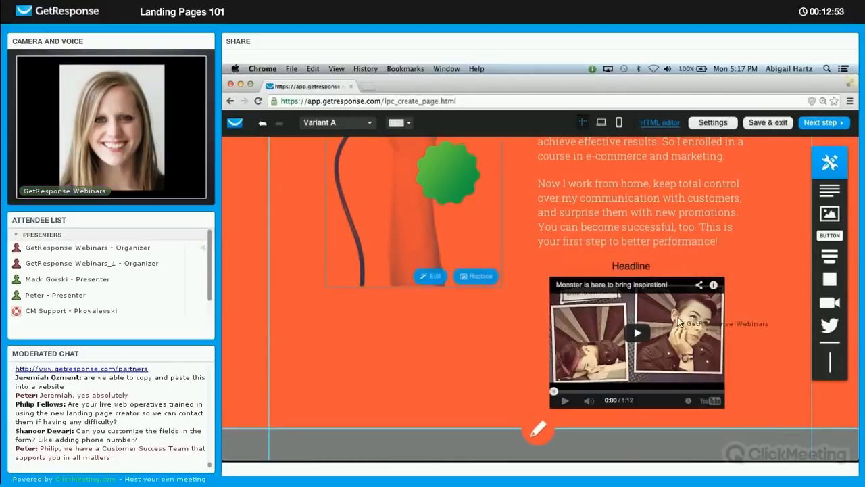
Step: Enlarge the video slightly and view its playback options without changing them
{"action": "left_click", "coordinate": [717, 303]}
{"action": "left_click_drag", "start_coordinate": [724, 278], "coordinate": [729, 274]}
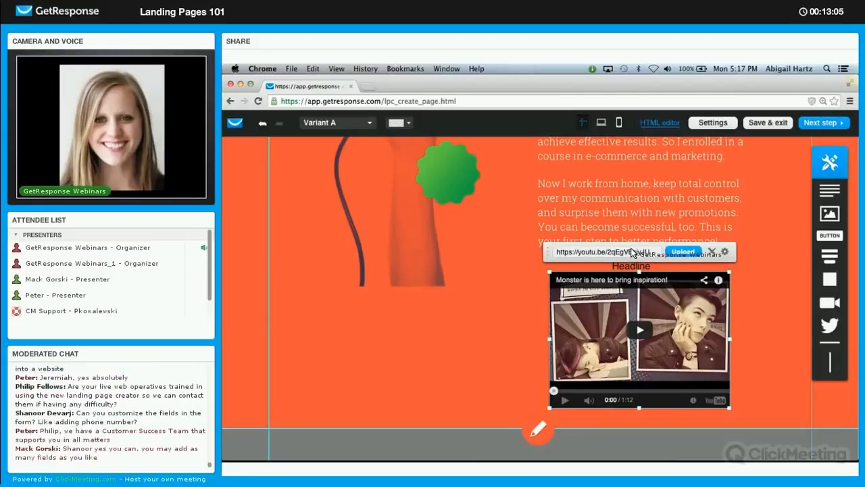
{"action": "left_click", "coordinate": [725, 252]}
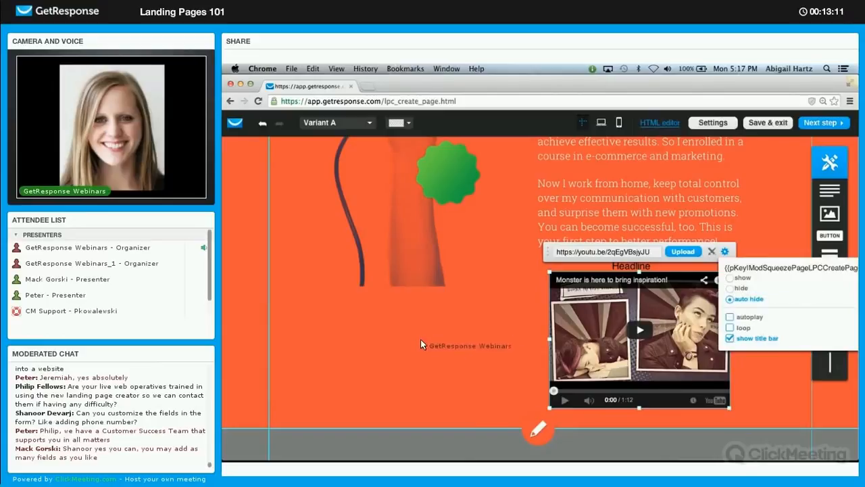
{"action": "left_click", "coordinate": [469, 368]}
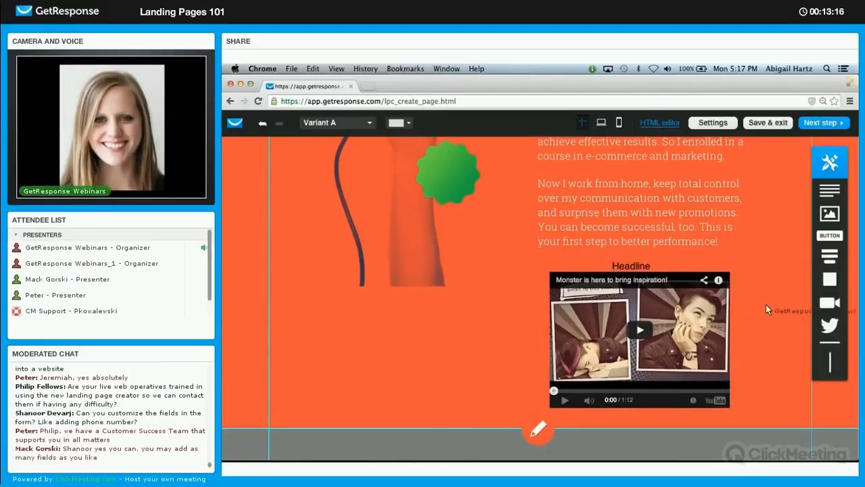
Step: Proceed to the landing page settings and set the page title to "landingpage101webinar", leaving the description empty
{"action": "scroll", "coordinate": [785, 296], "scroll_direction": "up", "scroll_amount": 3}
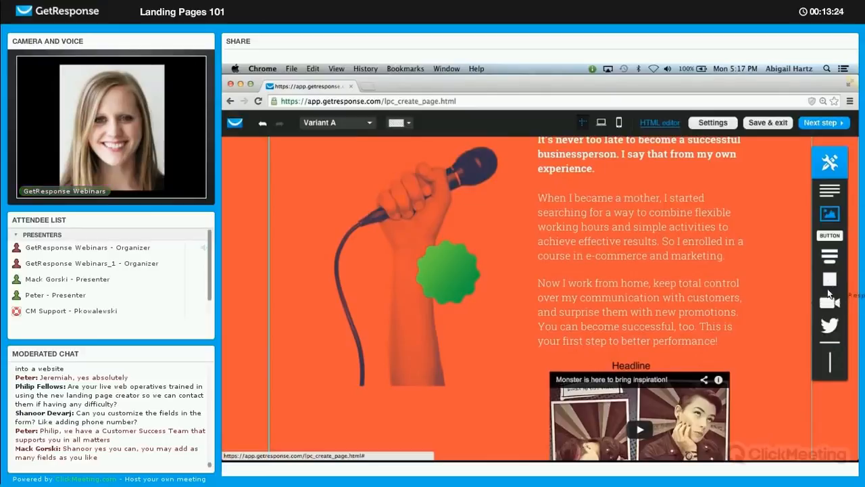
{"action": "scroll", "coordinate": [757, 183], "scroll_direction": "up", "scroll_amount": 3}
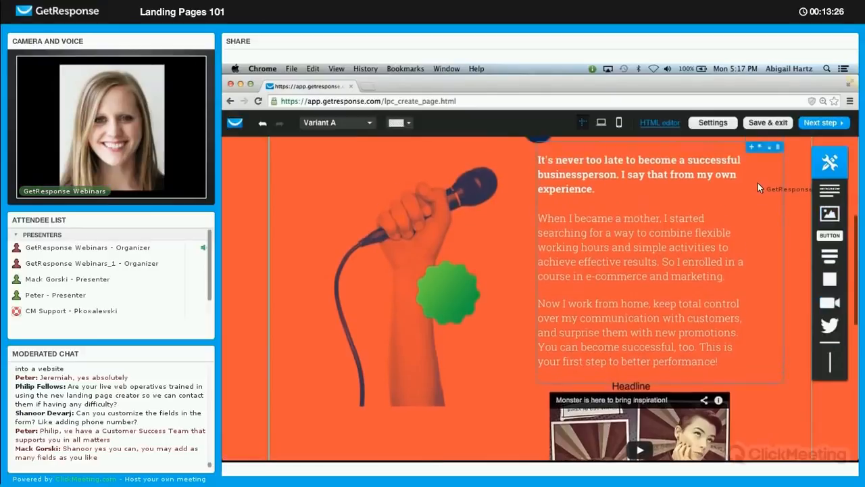
{"action": "scroll", "coordinate": [757, 184], "scroll_direction": "up", "scroll_amount": 4}
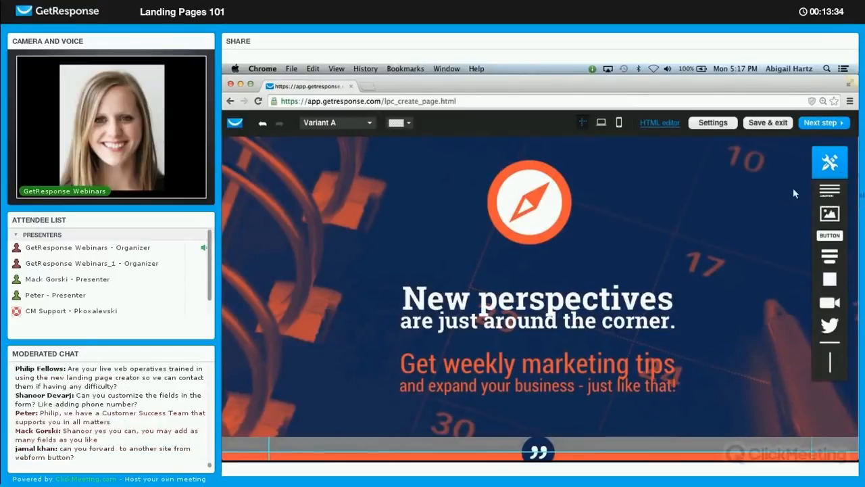
{"action": "left_click", "coordinate": [834, 129]}
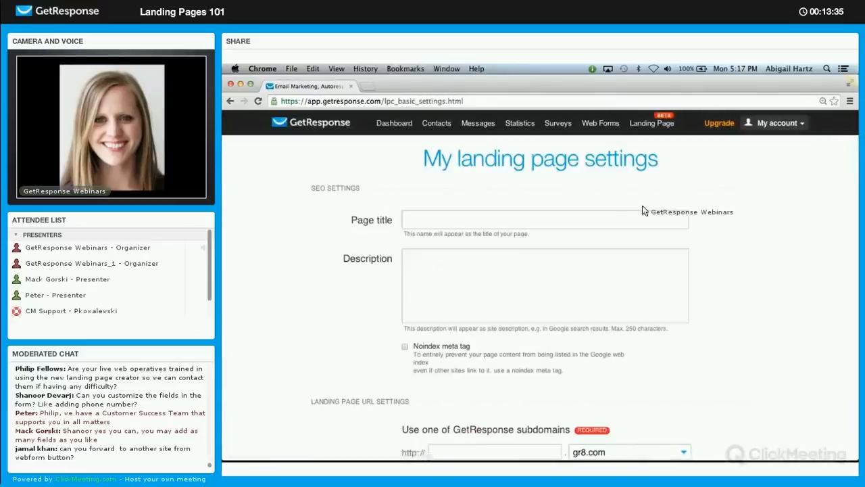
{"action": "left_click", "coordinate": [557, 225]}
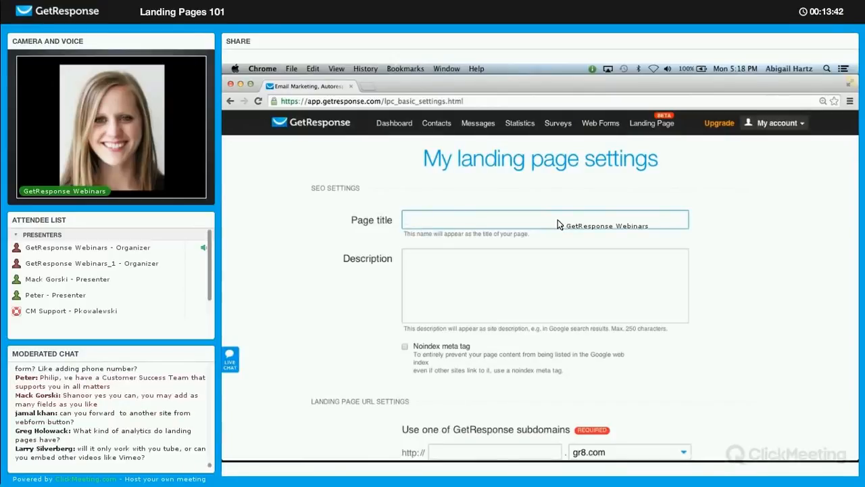
{"action": "type", "text": "landingpage101webinar"}
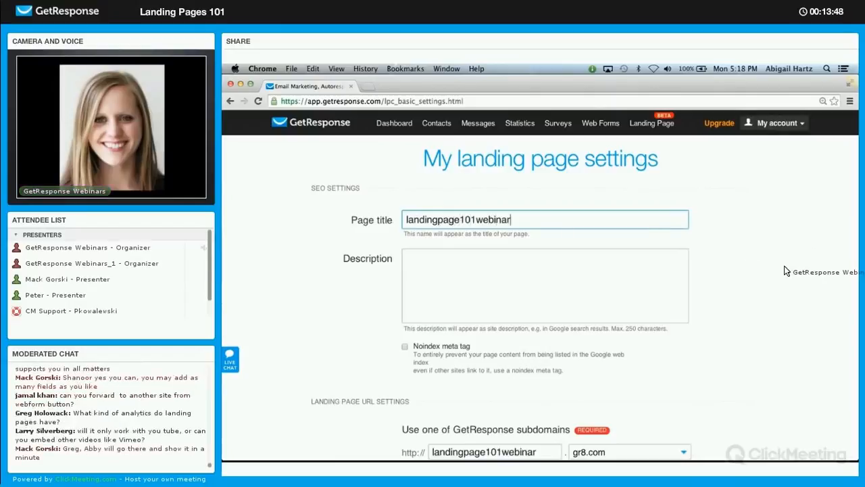
{"action": "key", "text": "Tab"}
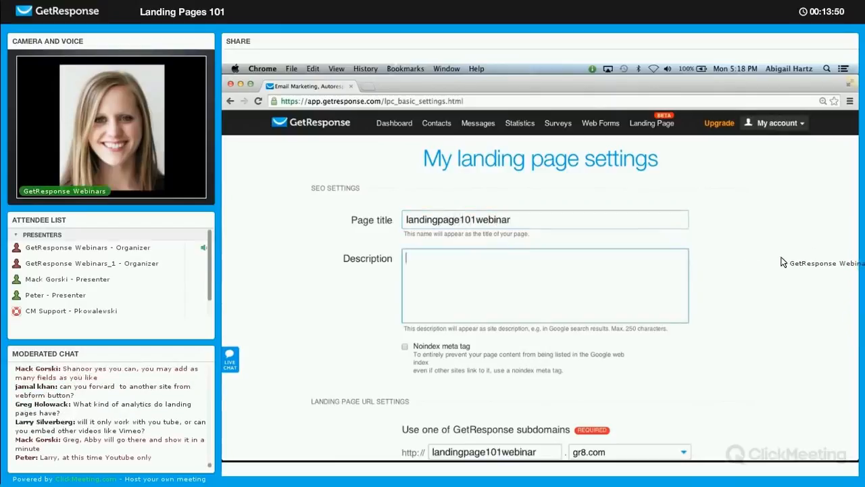
Step: Review the landing page's URL, custom domain, Facebook publishing and subscription settings
{"action": "left_click_drag", "start_coordinate": [858, 276], "coordinate": [852, 276]}
{"action": "scroll", "coordinate": [845, 308], "scroll_direction": "down", "scroll_amount": 5}
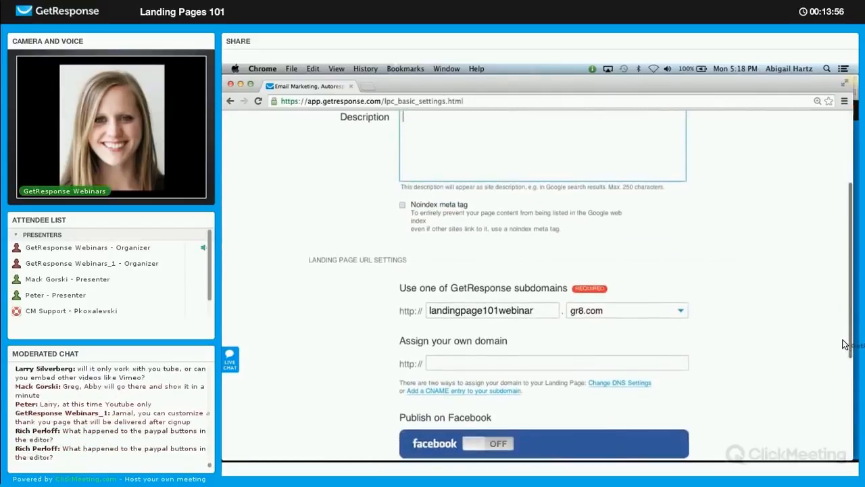
{"action": "left_click_drag", "start_coordinate": [851, 341], "coordinate": [826, 407]}
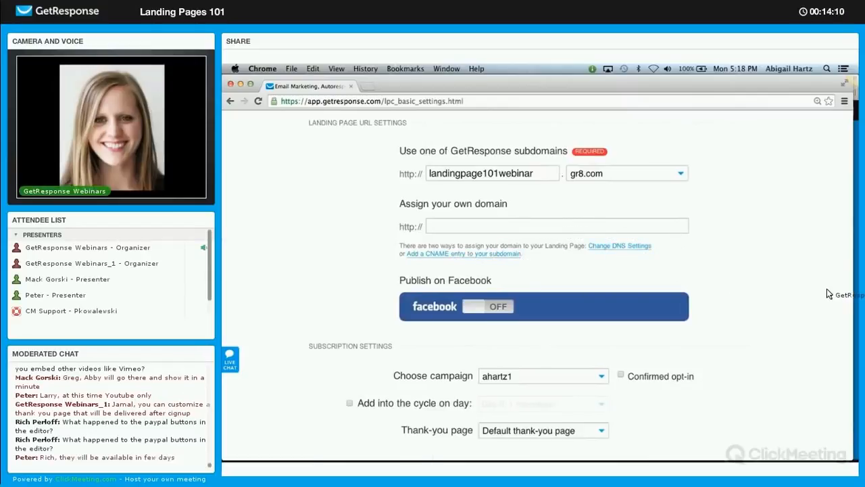
{"action": "scroll", "coordinate": [828, 290], "scroll_direction": "down", "scroll_amount": 3}
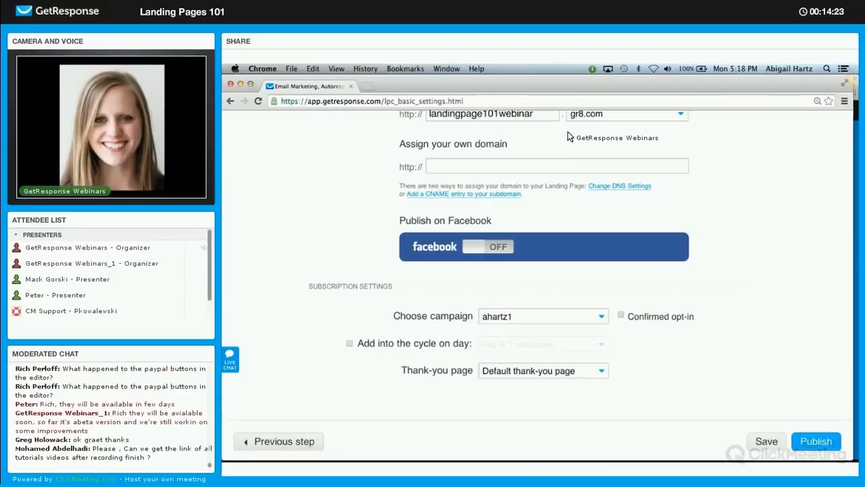
{"action": "scroll", "coordinate": [433, 216], "scroll_direction": "down", "scroll_amount": 1}
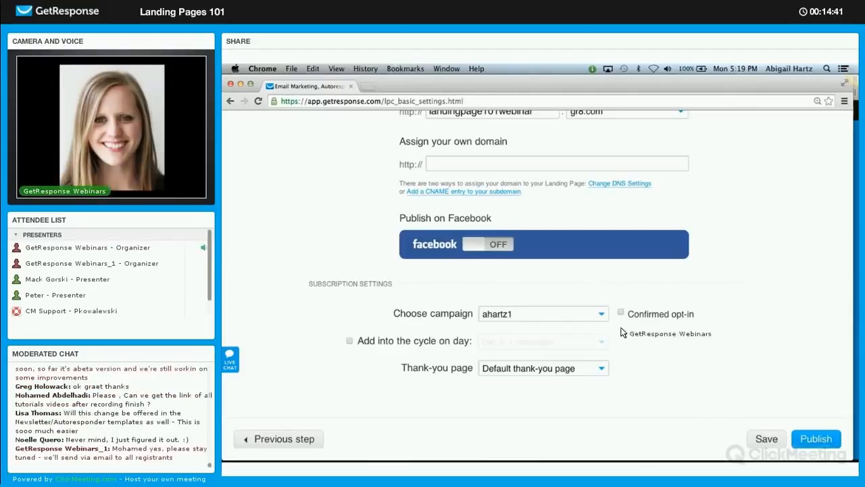
Step: Enable adding new subscribers into the campaign cycle and look through its day options, keeping Day 0
{"action": "left_click", "coordinate": [349, 342]}
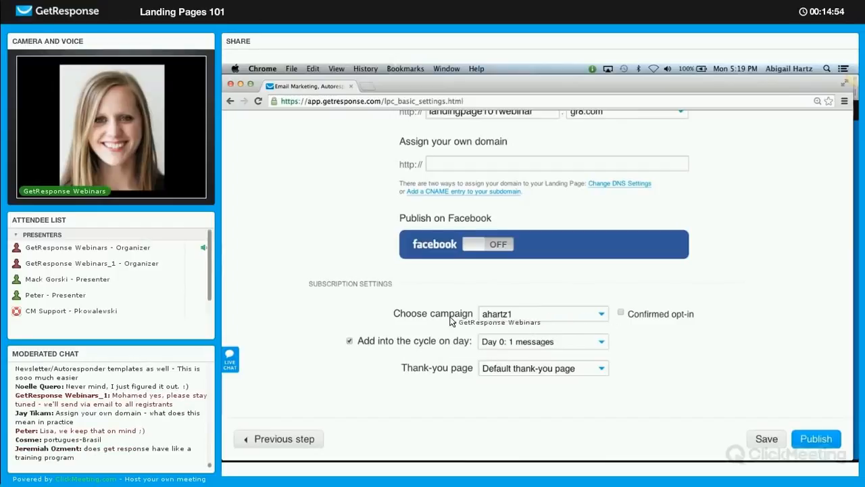
{"action": "left_click", "coordinate": [567, 345]}
{"action": "left_click", "coordinate": [665, 355]}
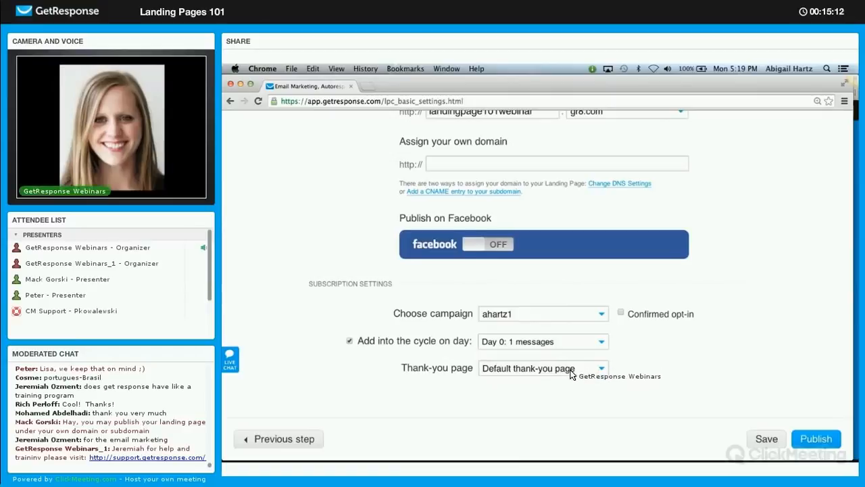
Step: Try the custom thank-you page option in the subscription settings and restore the default thank-you page
{"action": "left_click", "coordinate": [575, 369]}
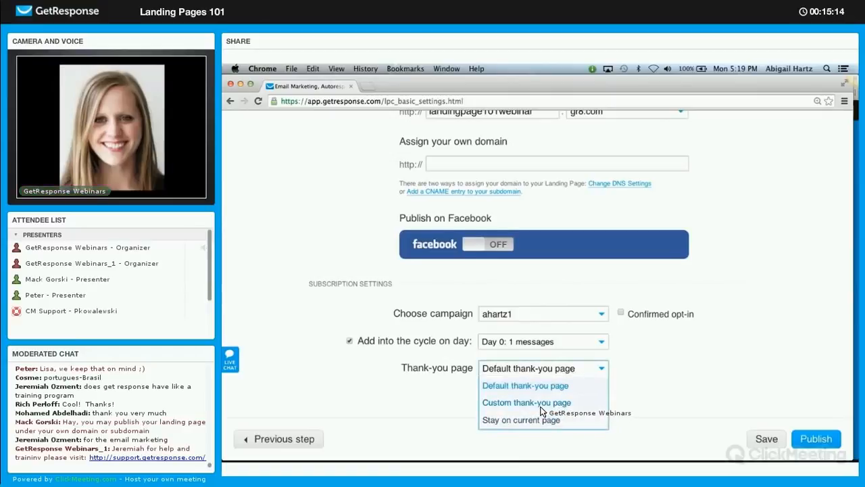
{"action": "left_click", "coordinate": [539, 403]}
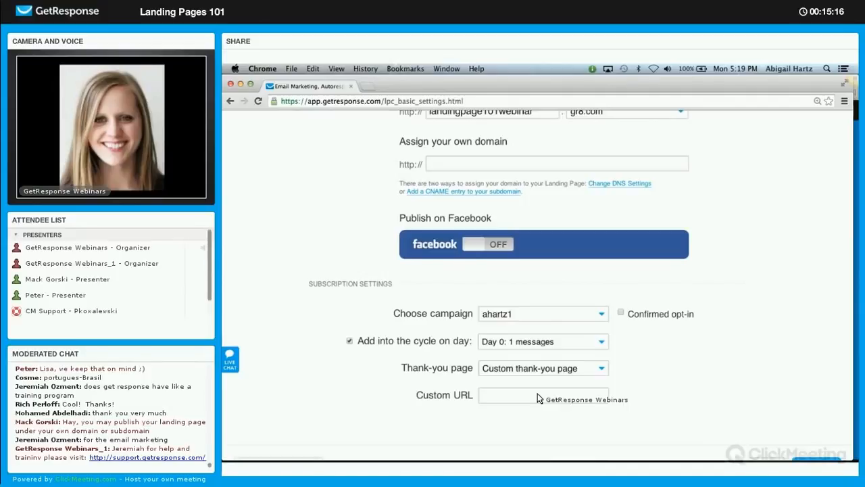
{"action": "left_click", "coordinate": [535, 373]}
{"action": "left_click", "coordinate": [533, 385]}
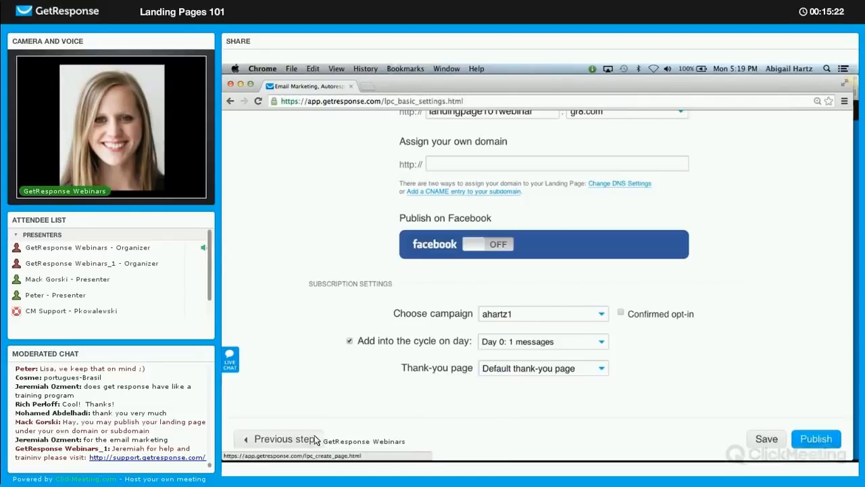
Step: Return to the landing page editor and switch to Variant B of the page
{"action": "left_click", "coordinate": [298, 441]}
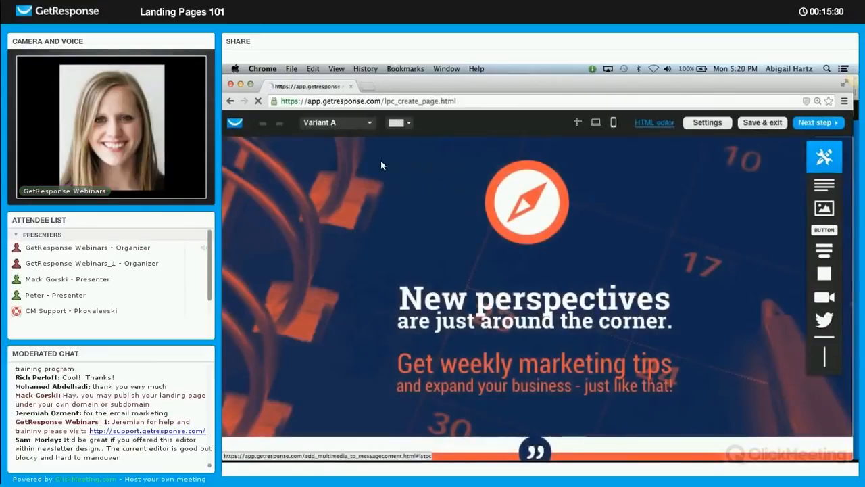
{"action": "left_click", "coordinate": [371, 125]}
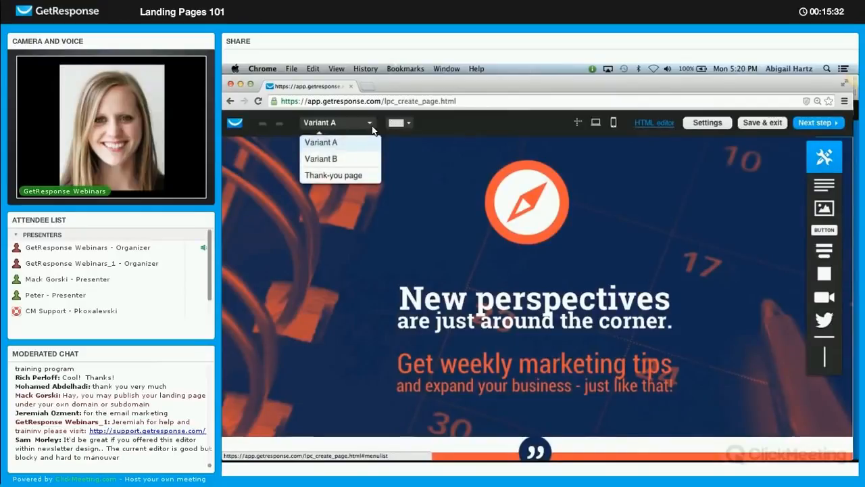
{"action": "left_click", "coordinate": [330, 160]}
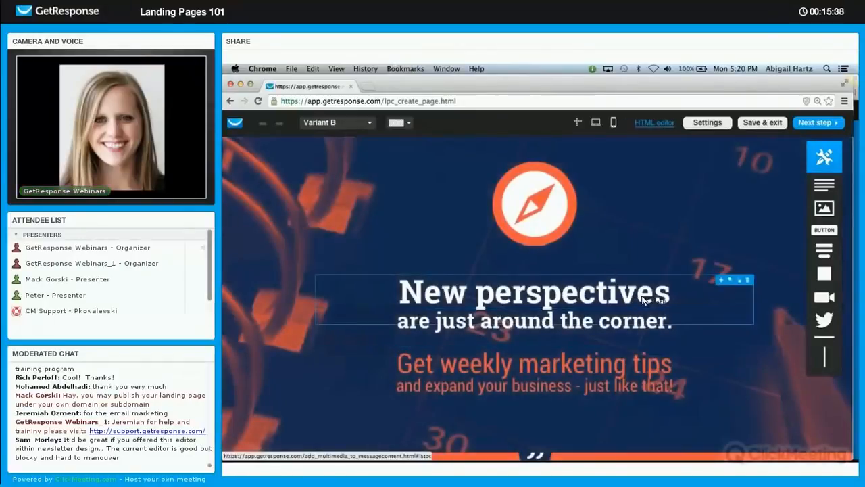
Step: Replace "perspectives" in Variant B's headline with "opportunities" so it reads "New opportunities"
{"action": "left_click", "coordinate": [678, 300]}
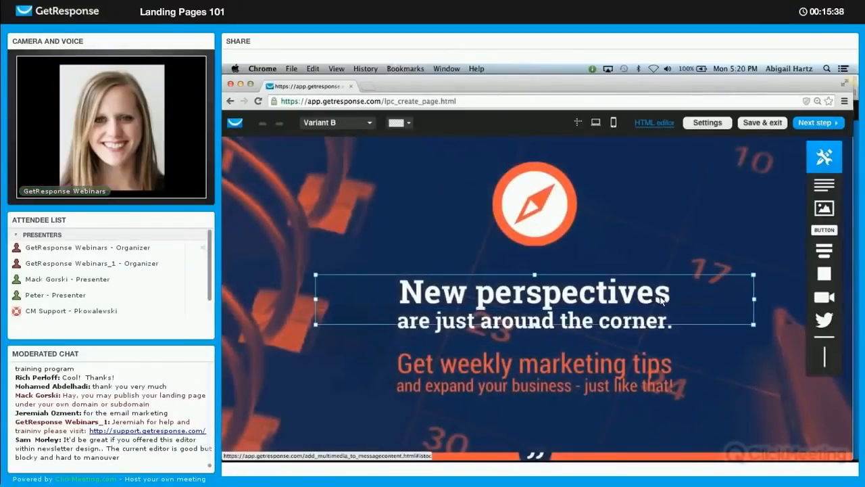
{"action": "left_click_drag", "start_coordinate": [679, 297], "coordinate": [484, 298]}
{"action": "type", "text": "opport"}
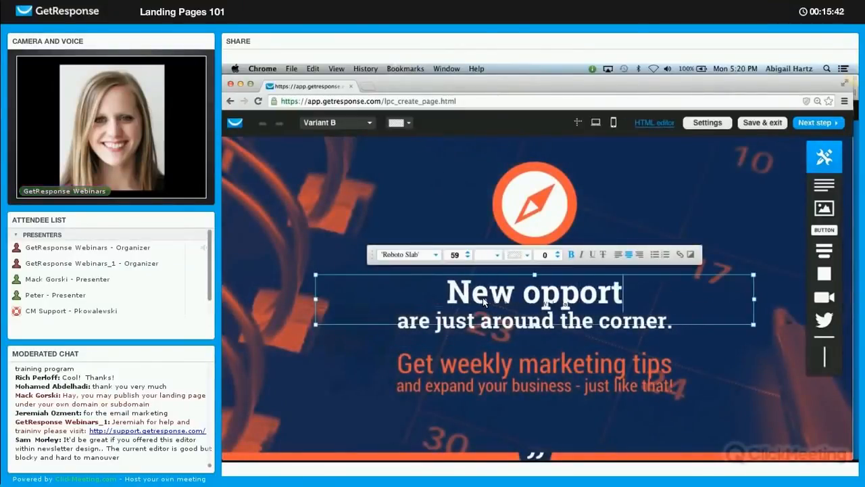
{"action": "type", "text": "unities"}
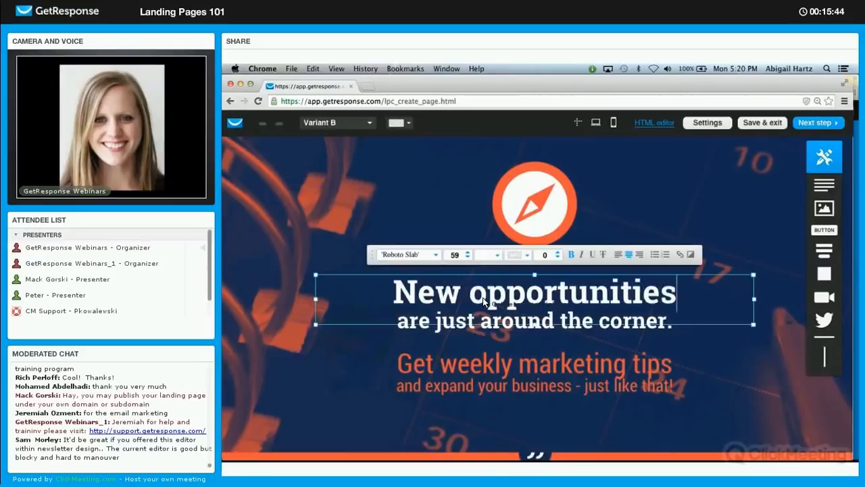
{"action": "left_click", "coordinate": [409, 146]}
Step: Compare the headlines of Variant A and Variant B and check the list of page variants
{"action": "left_click", "coordinate": [370, 122]}
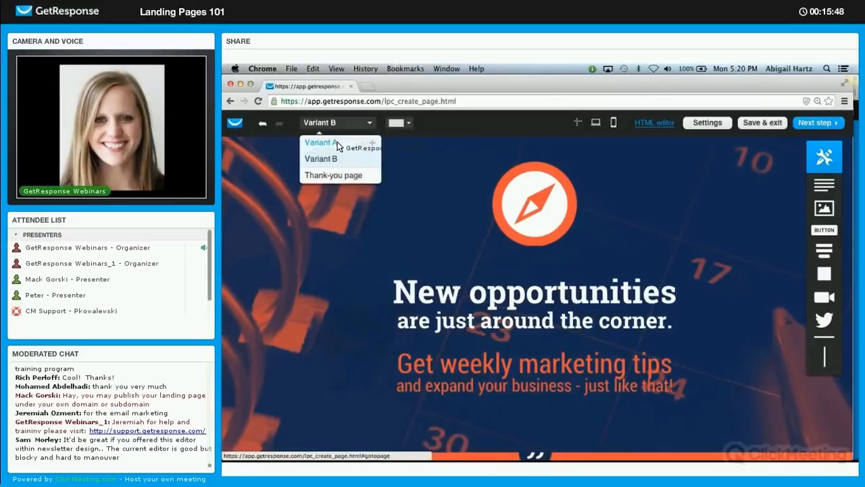
{"action": "left_click", "coordinate": [336, 143]}
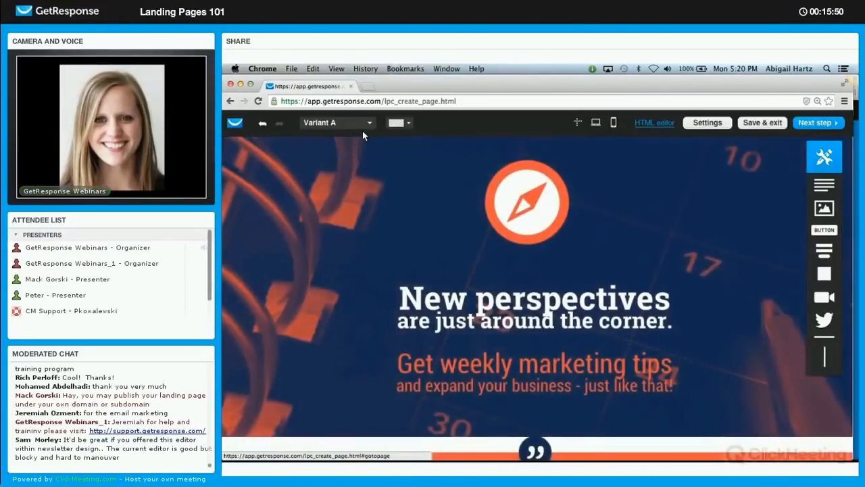
{"action": "left_click", "coordinate": [370, 123]}
{"action": "left_click", "coordinate": [330, 159]}
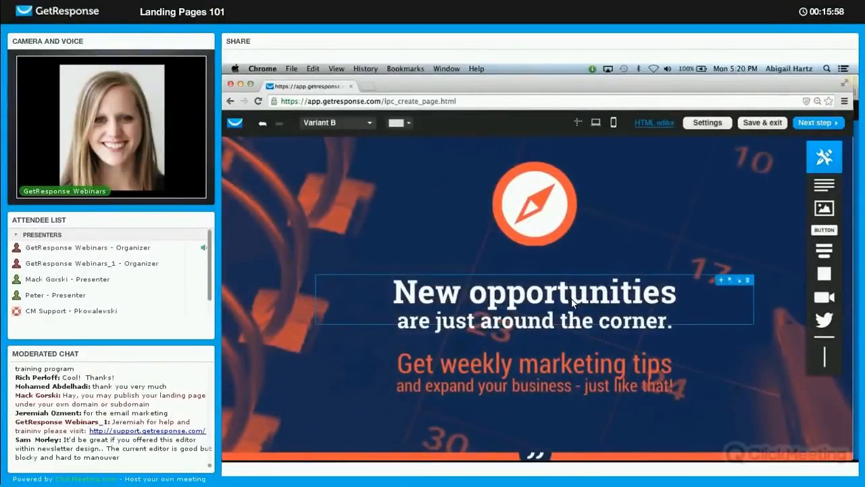
{"action": "left_click", "coordinate": [370, 124]}
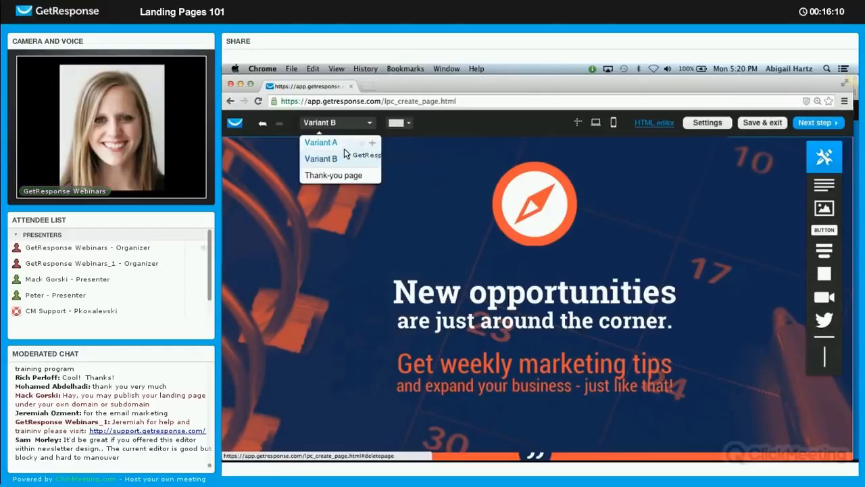
{"action": "left_click", "coordinate": [421, 239]}
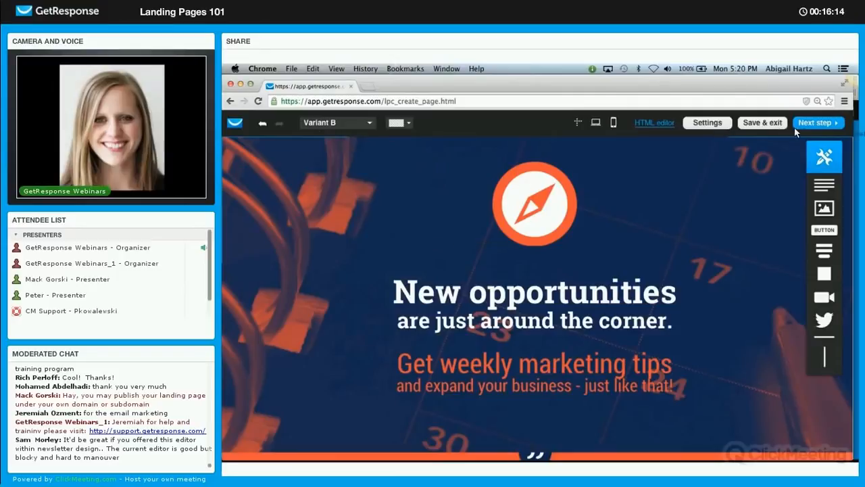
Step: Proceed to the settings, publish the landing page and open the overview for managing landing pages
{"action": "left_click", "coordinate": [812, 128]}
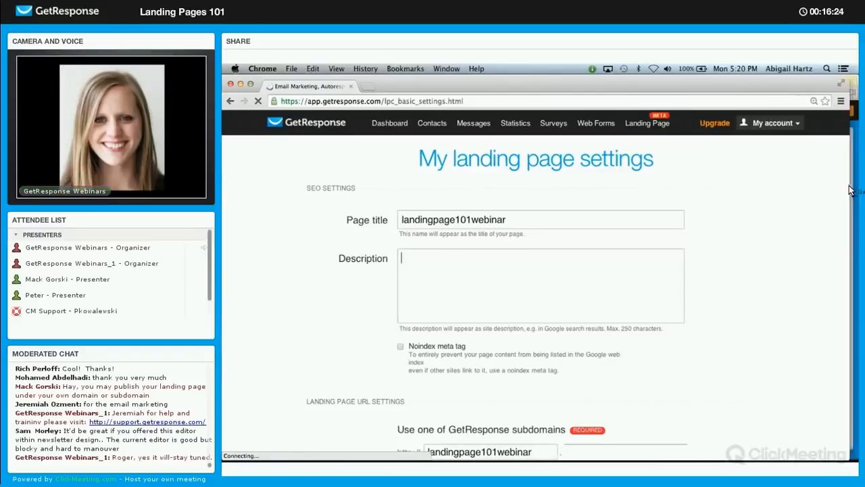
{"action": "scroll", "coordinate": [849, 285], "scroll_direction": "down", "scroll_amount": 10}
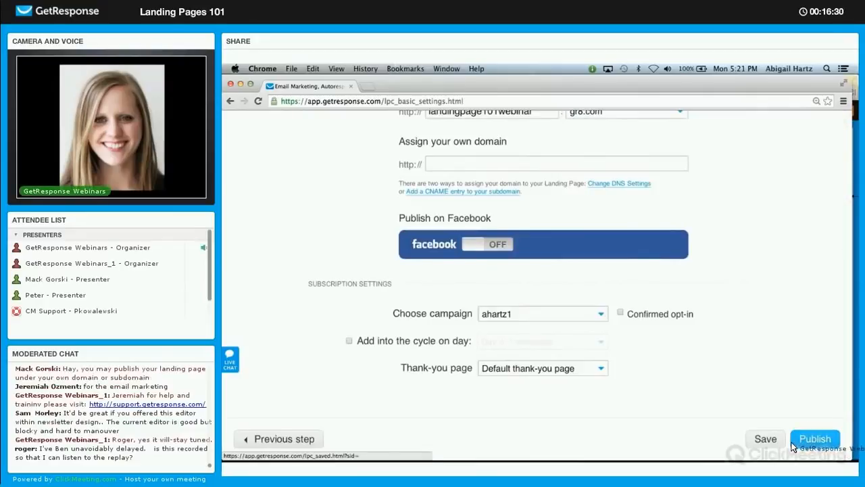
{"action": "left_click", "coordinate": [797, 438]}
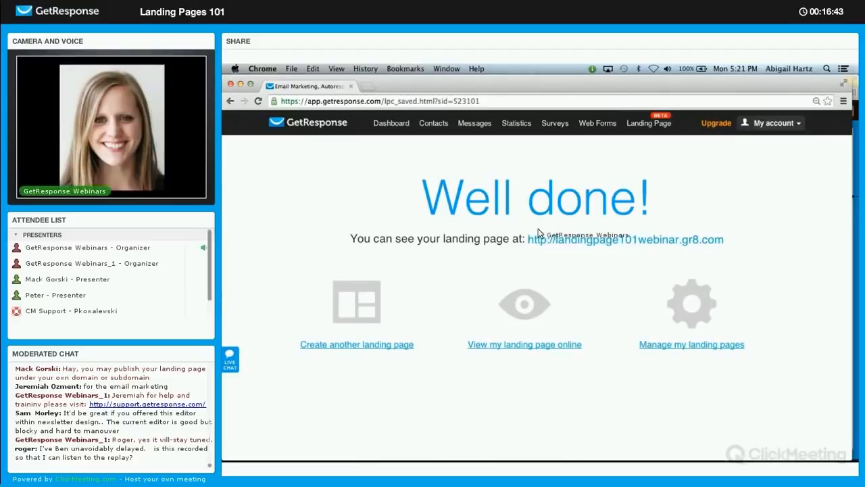
{"action": "left_click", "coordinate": [725, 346]}
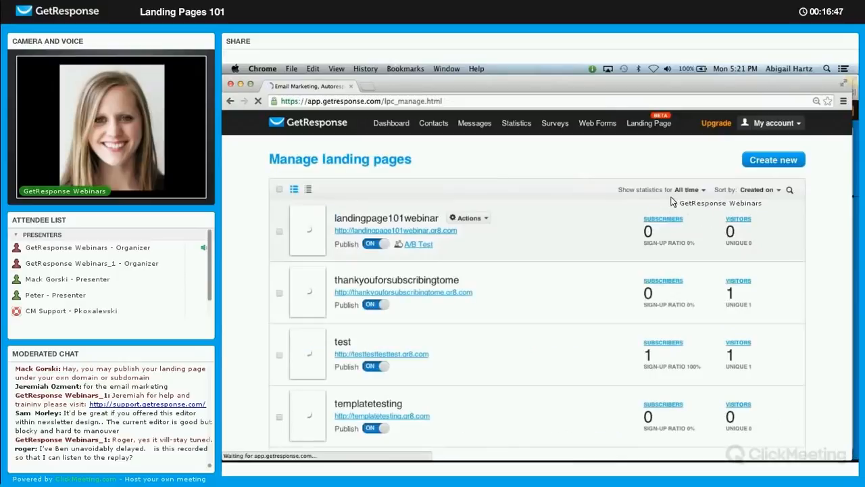
Step: Review the subscriber and visitor statistics of Variant A and Variant B in landingpage101webinar's A/B test
{"action": "mouse_move", "coordinate": [653, 133]}
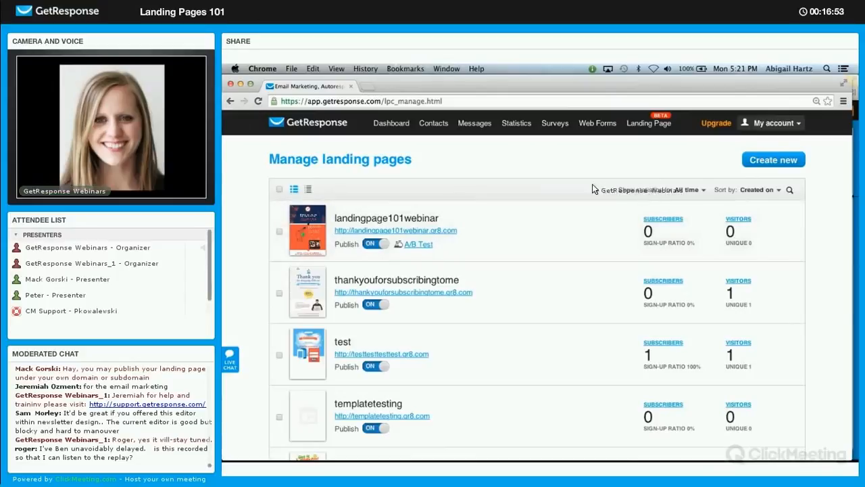
{"action": "scroll", "coordinate": [433, 223], "scroll_direction": "down", "scroll_amount": 1}
{"action": "left_click", "coordinate": [419, 224]}
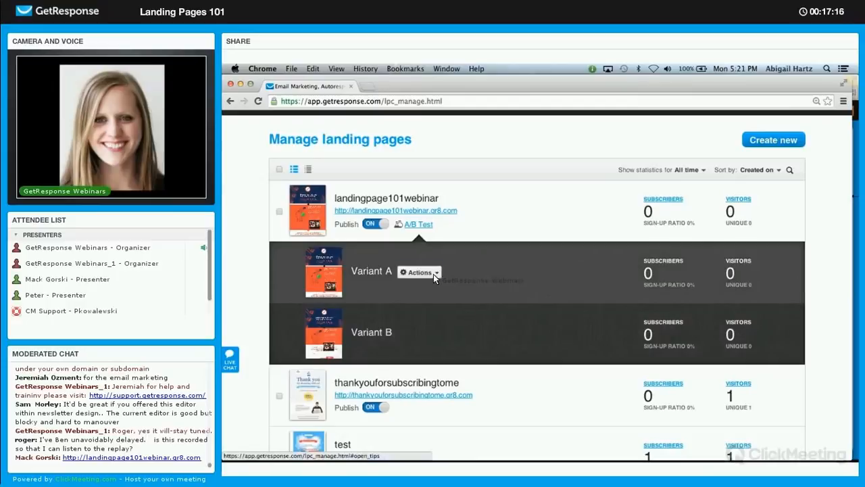
{"action": "left_click", "coordinate": [434, 274]}
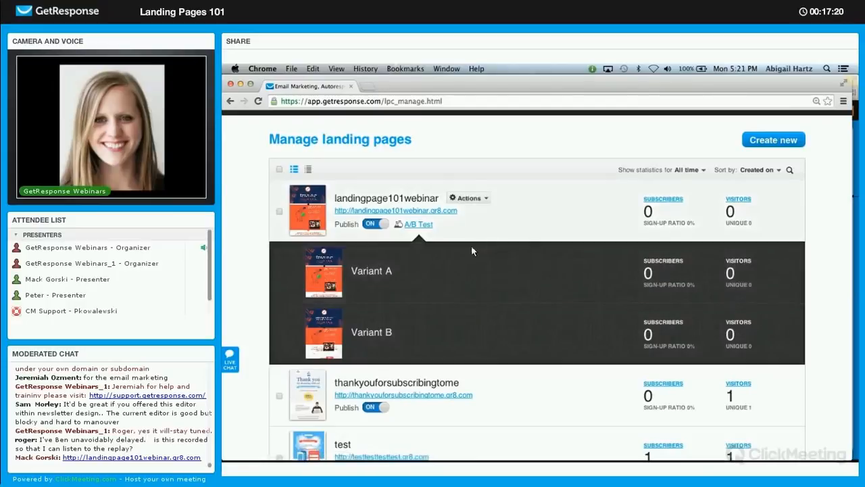
{"action": "left_click", "coordinate": [420, 224]}
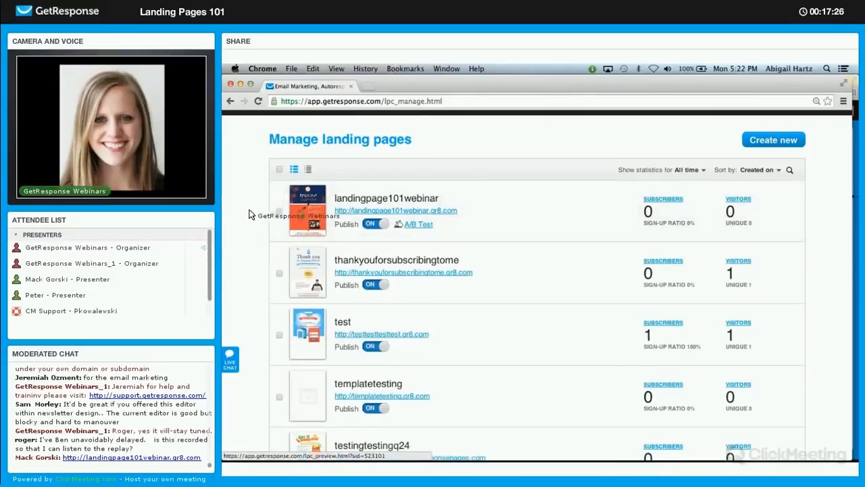
Step: Examine the visitors chart of thankyouforsubscribingtome and the A/B variants of landingpage101webinar, and collapse both
{"action": "scroll", "coordinate": [405, 276], "scroll_direction": "down", "scroll_amount": 2}
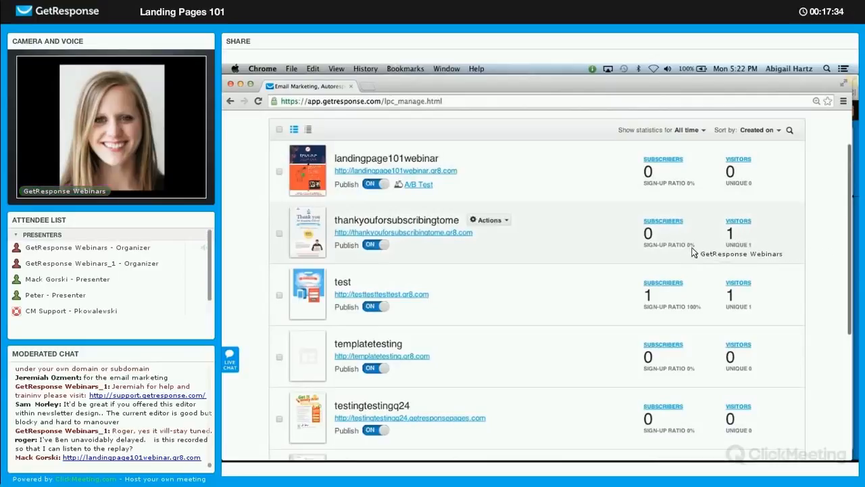
{"action": "left_click", "coordinate": [735, 232]}
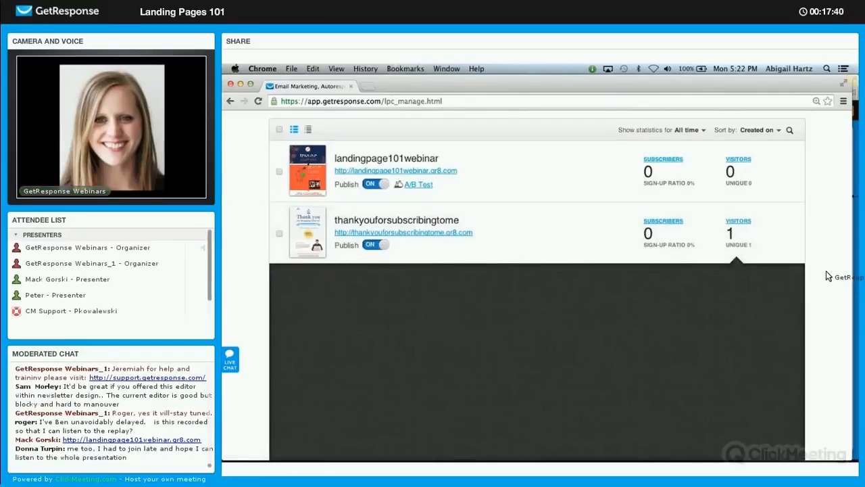
{"action": "left_click", "coordinate": [419, 187]}
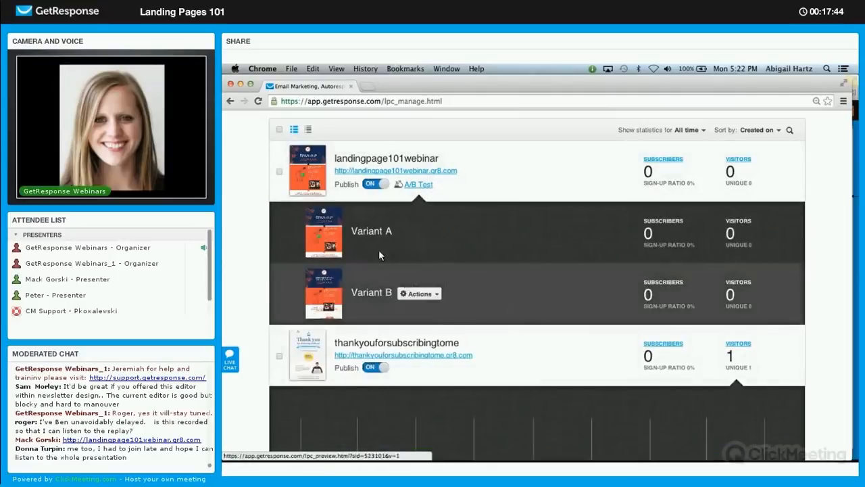
{"action": "left_click", "coordinate": [415, 234]}
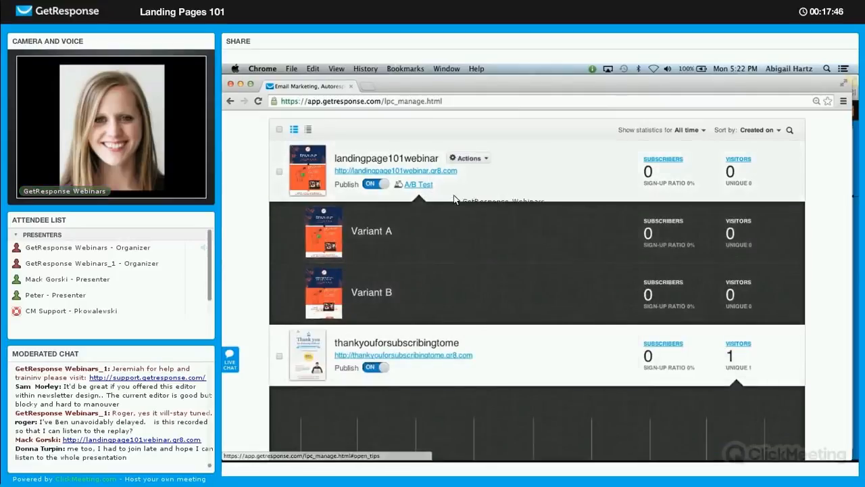
{"action": "left_click", "coordinate": [420, 184]}
{"action": "scroll", "coordinate": [285, 133], "scroll_direction": "down", "scroll_amount": 1}
{"action": "scroll", "coordinate": [285, 132], "scroll_direction": "down", "scroll_amount": 2}
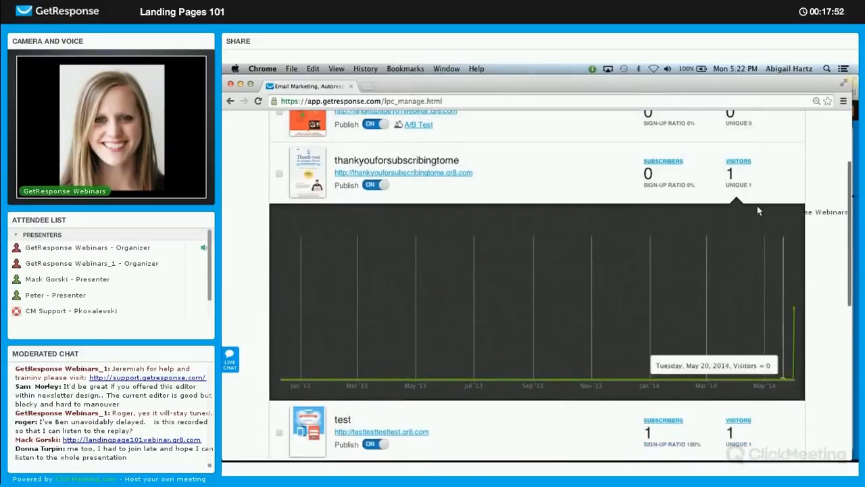
{"action": "left_click", "coordinate": [738, 161]}
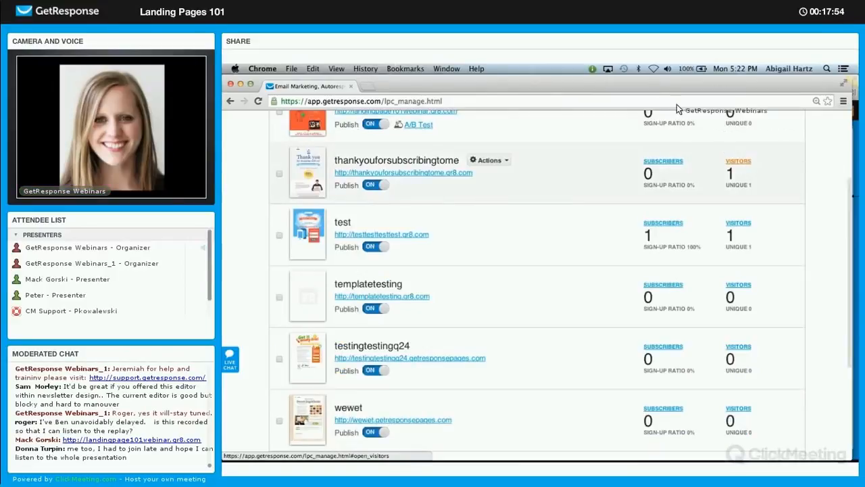
Step: Switch the publish status of landingpage101webinar off and back on
{"action": "scroll", "coordinate": [632, 67], "scroll_direction": "down", "scroll_amount": 1}
{"action": "scroll", "coordinate": [632, 67], "scroll_direction": "up", "scroll_amount": 4}
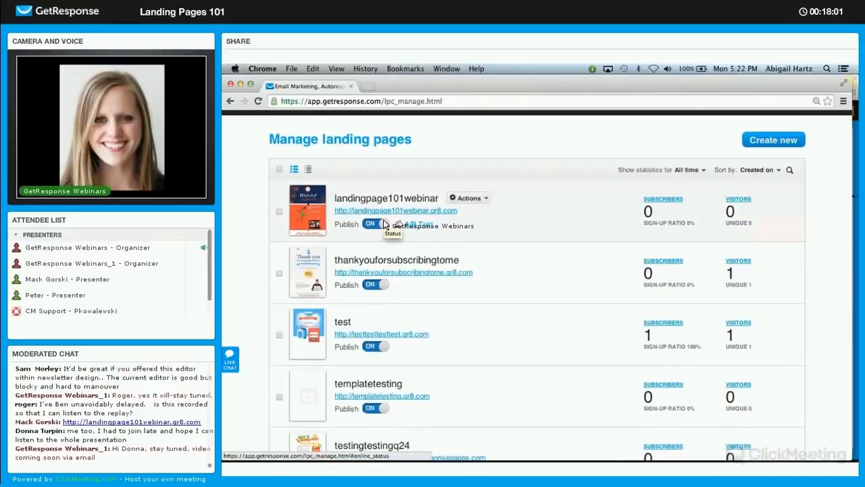
{"action": "left_click", "coordinate": [371, 224]}
{"action": "left_click", "coordinate": [372, 224]}
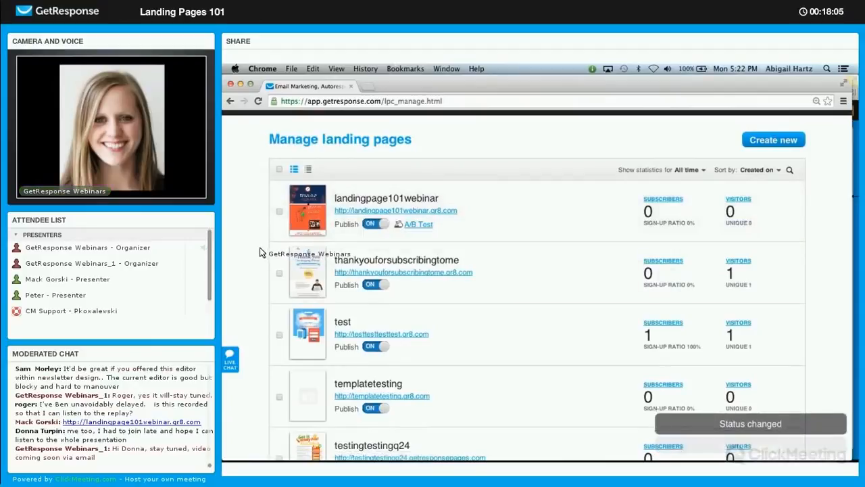
{"action": "scroll", "coordinate": [260, 252], "scroll_direction": "up", "scroll_amount": 1}
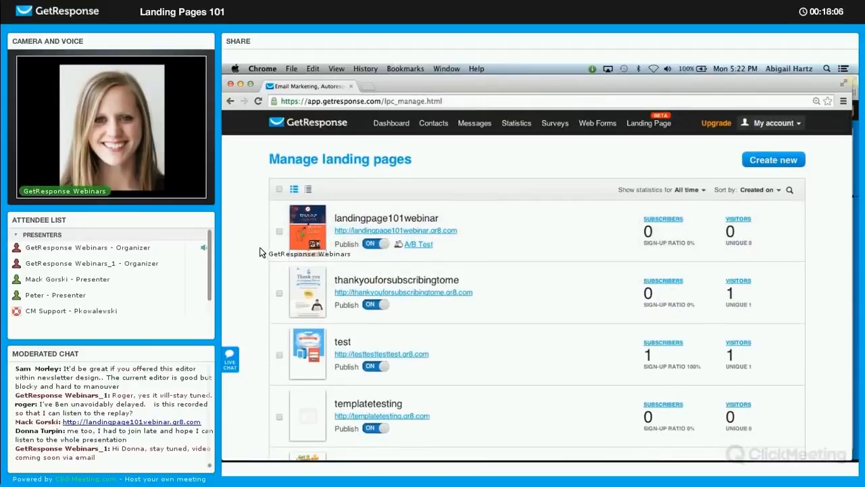